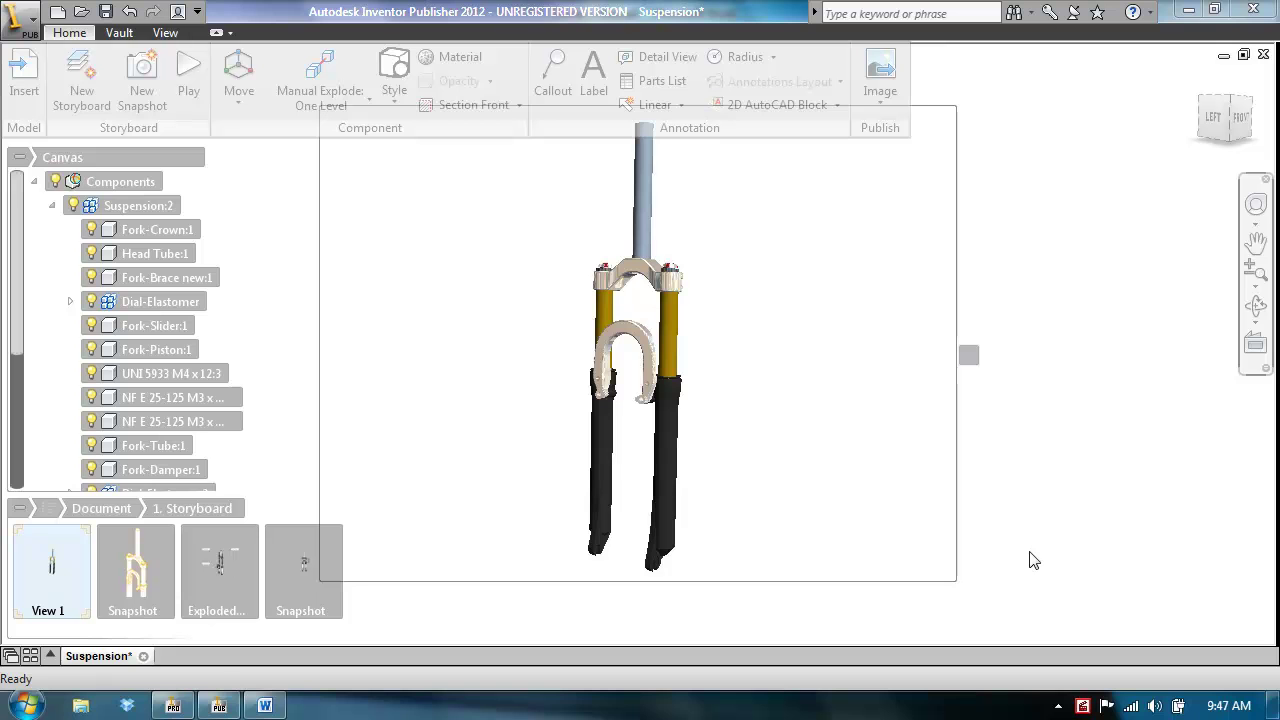
Step: Set the publish area of View 1 to the 800 x 600 (4:3) pixel size preset
{"action": "left_click", "coordinate": [968, 355]}
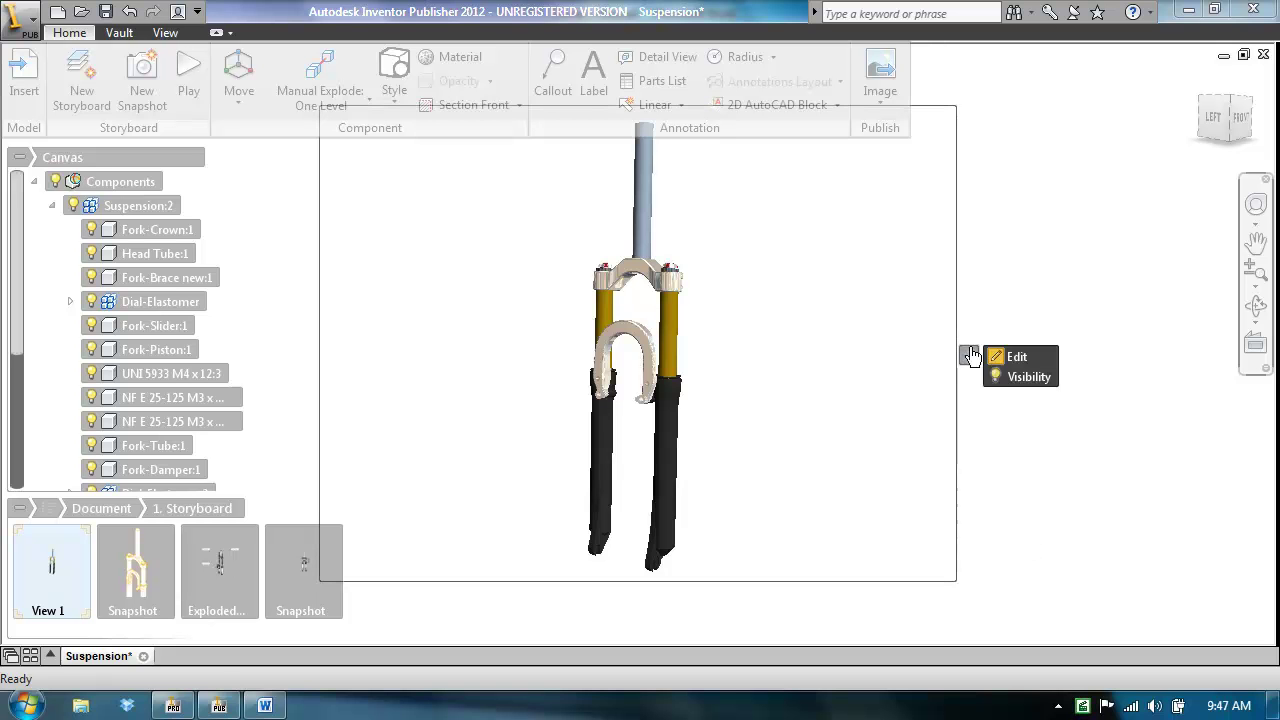
{"action": "left_click", "coordinate": [1030, 358]}
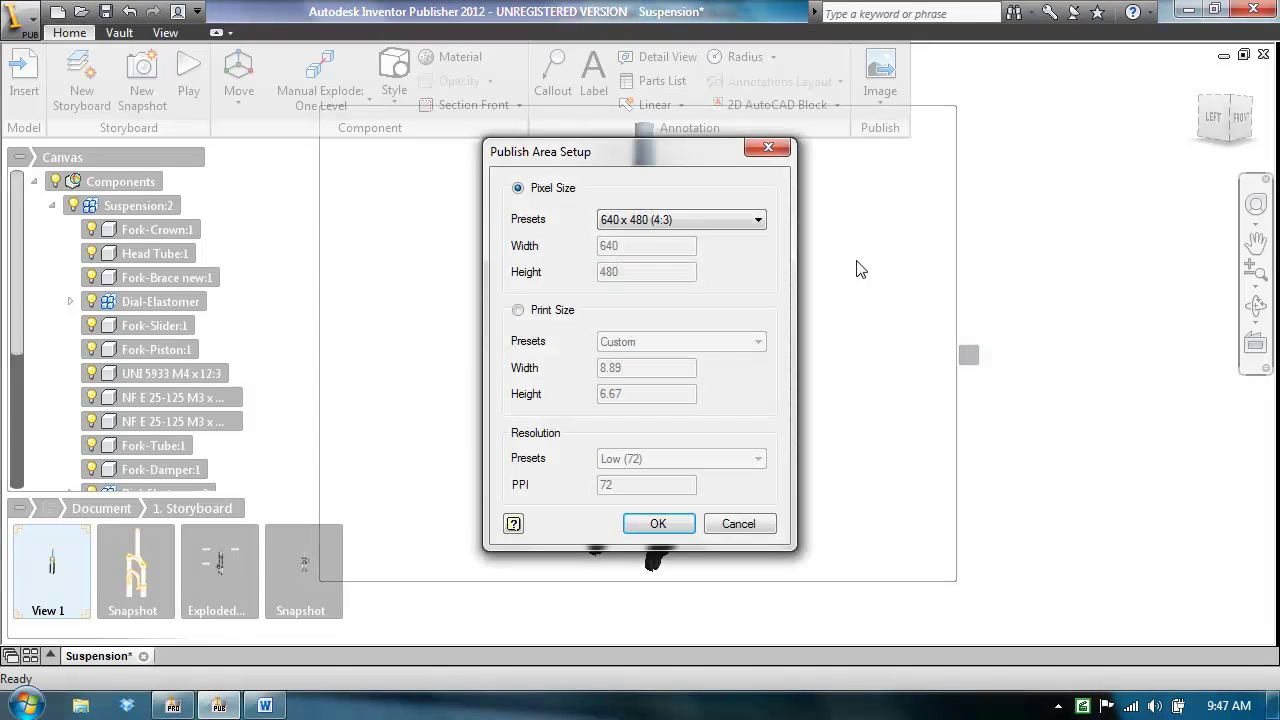
{"action": "left_click", "coordinate": [660, 220]}
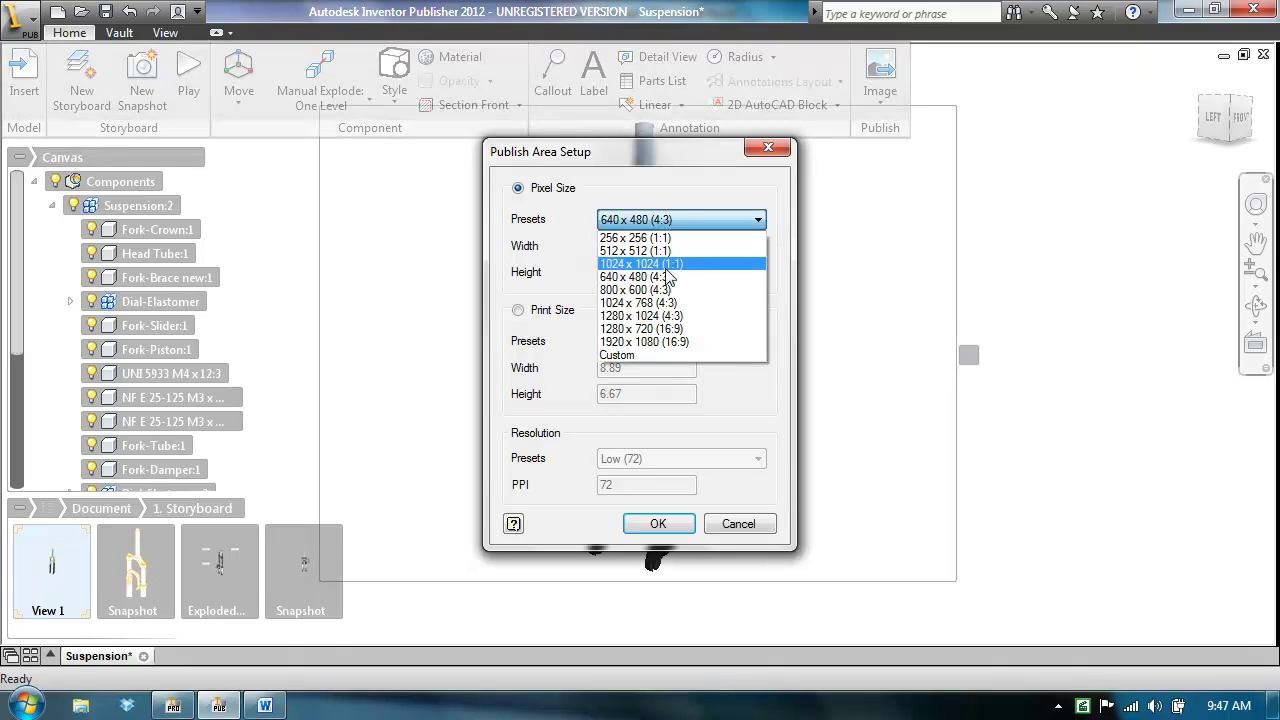
{"action": "left_click", "coordinate": [666, 289]}
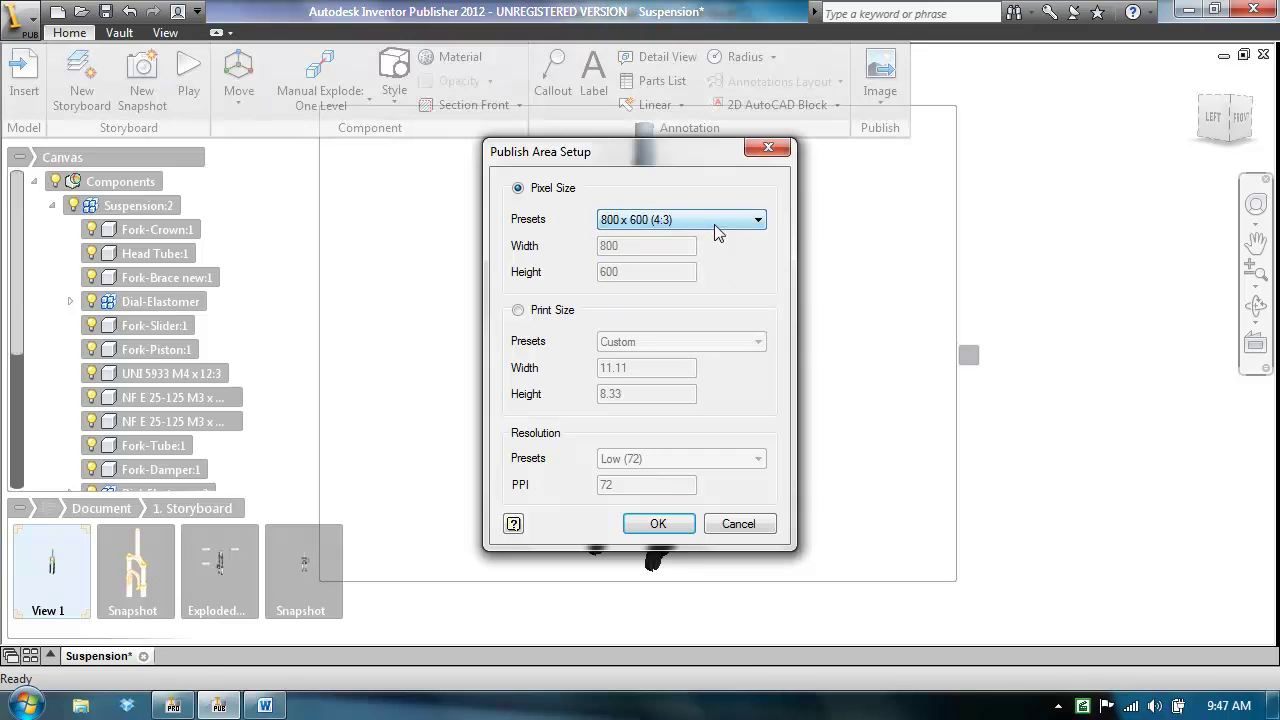
{"action": "left_click", "coordinate": [658, 524]}
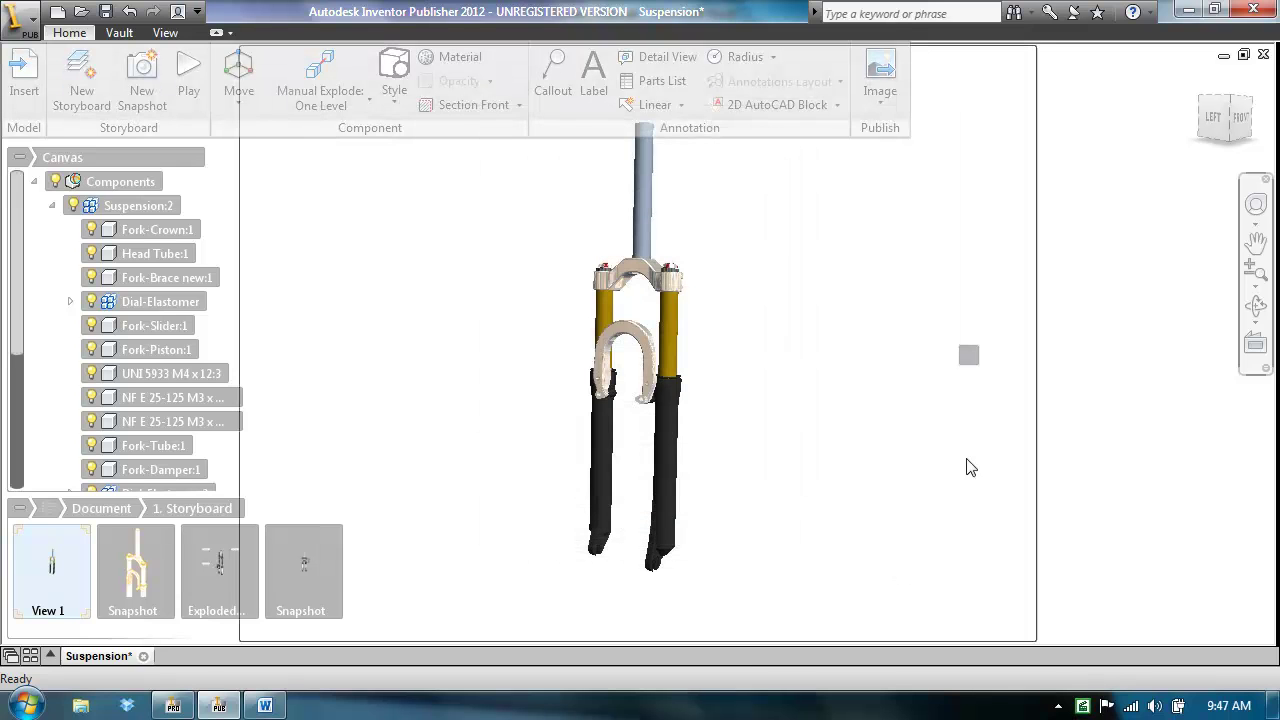
Step: Review the pixel size, print size and resolution options in the publish area setup of View 1
{"action": "left_click", "coordinate": [970, 356]}
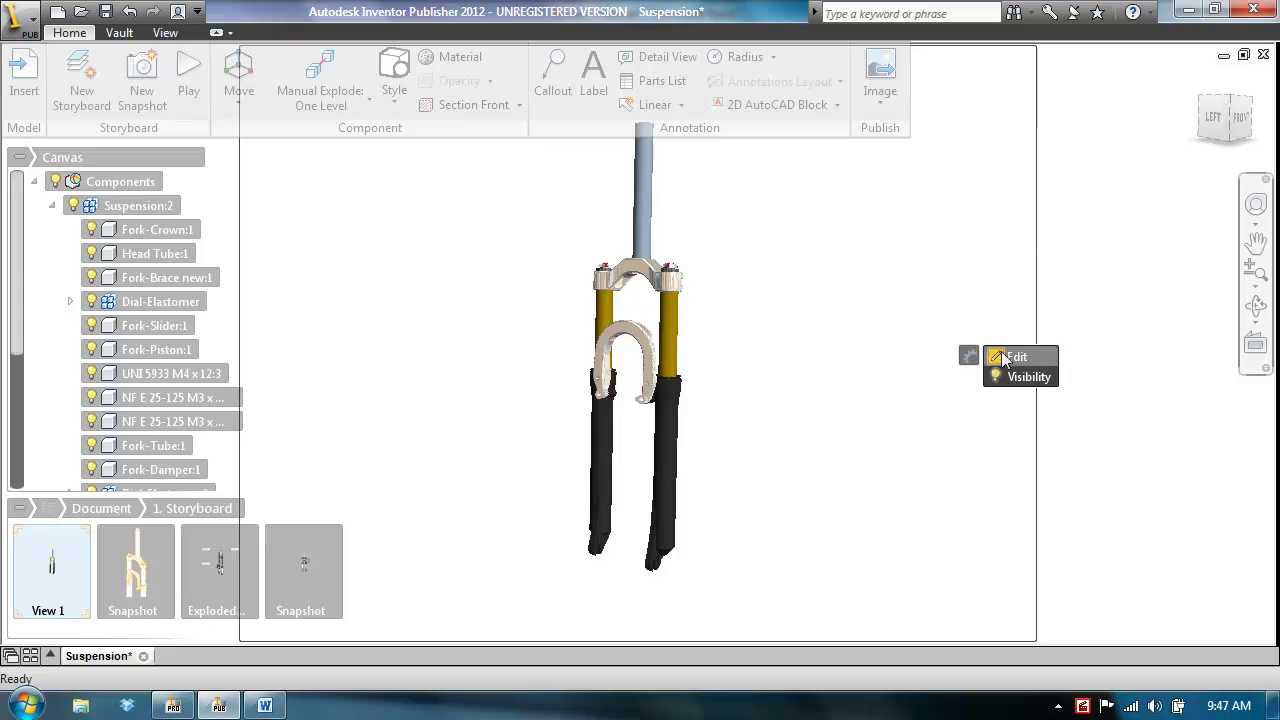
{"action": "left_click", "coordinate": [1002, 350]}
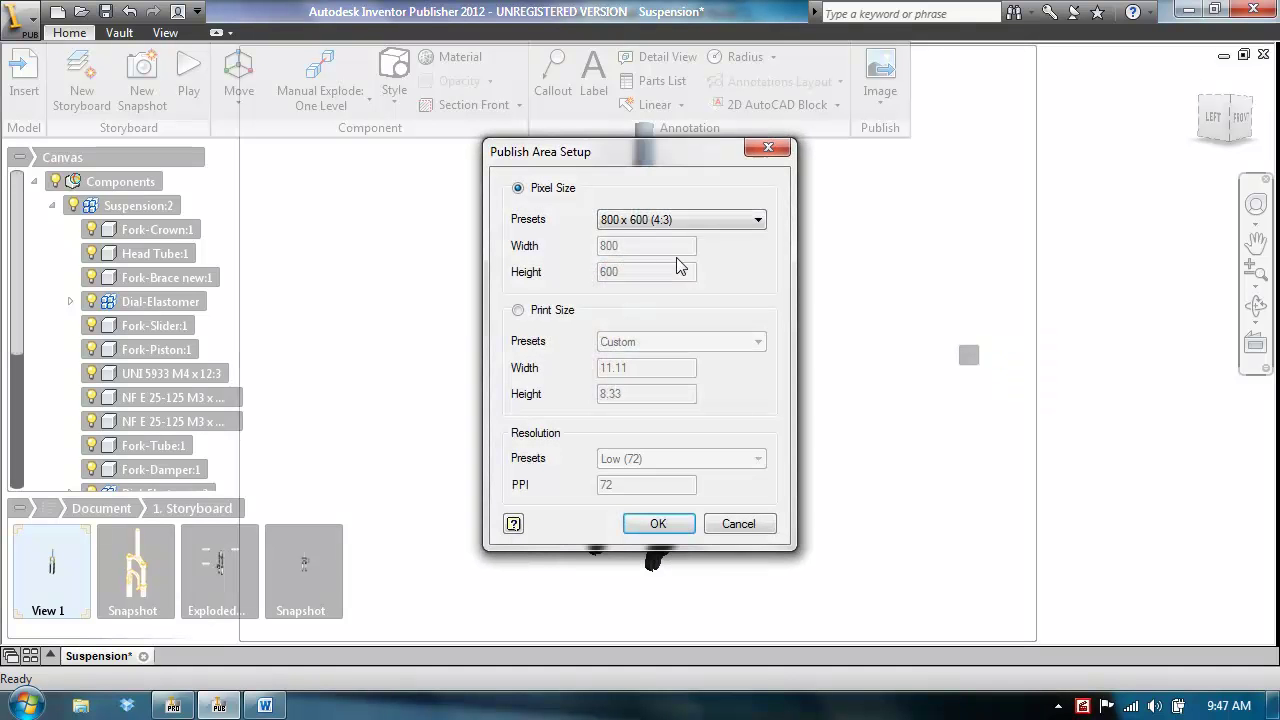
{"action": "left_click", "coordinate": [664, 524]}
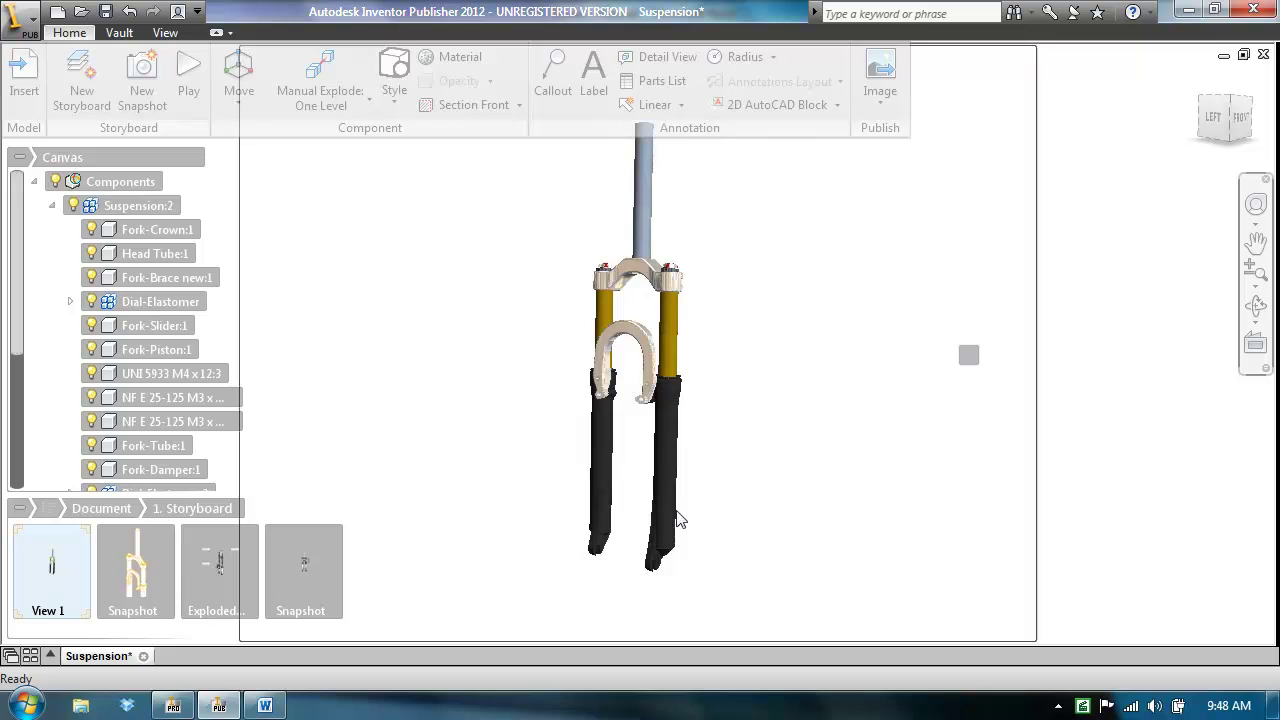
Step: Open the last snapshot in the storyboard and examine the formatting options of its linear dimension
{"action": "left_click", "coordinate": [311, 559]}
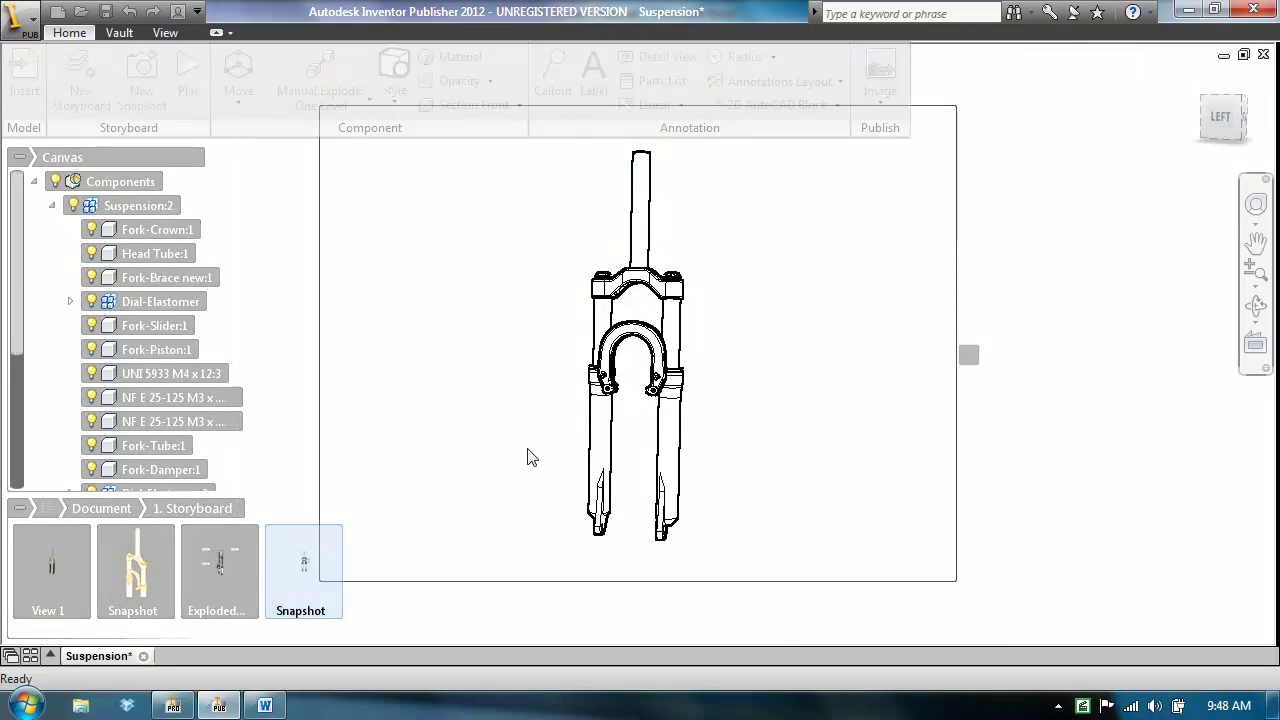
{"action": "left_click", "coordinate": [705, 337]}
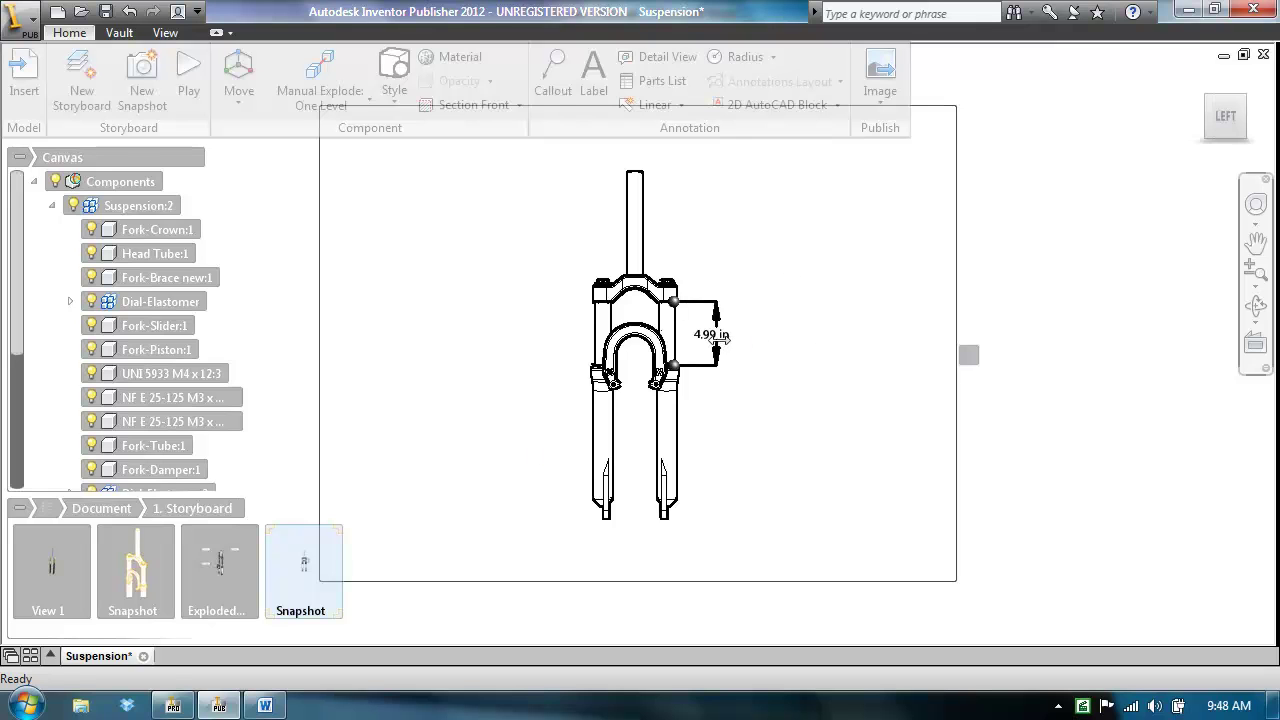
{"action": "left_click", "coordinate": [737, 317]}
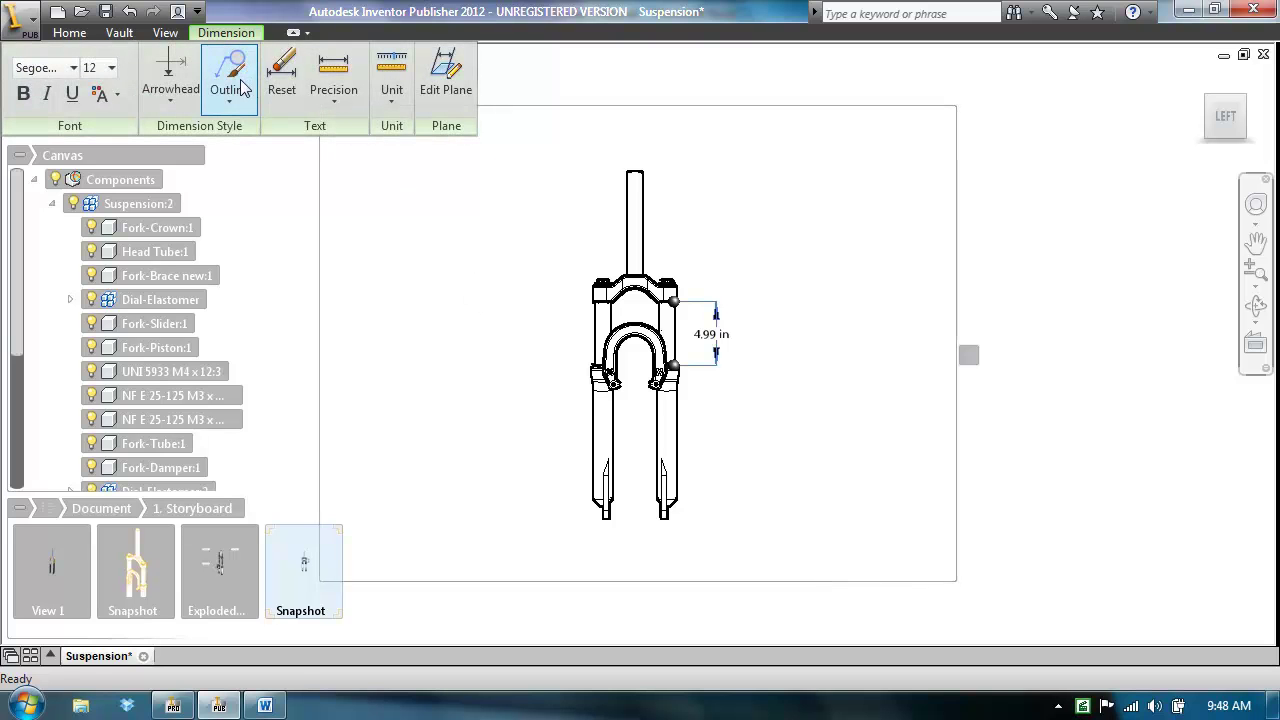
{"action": "left_click", "coordinate": [508, 304]}
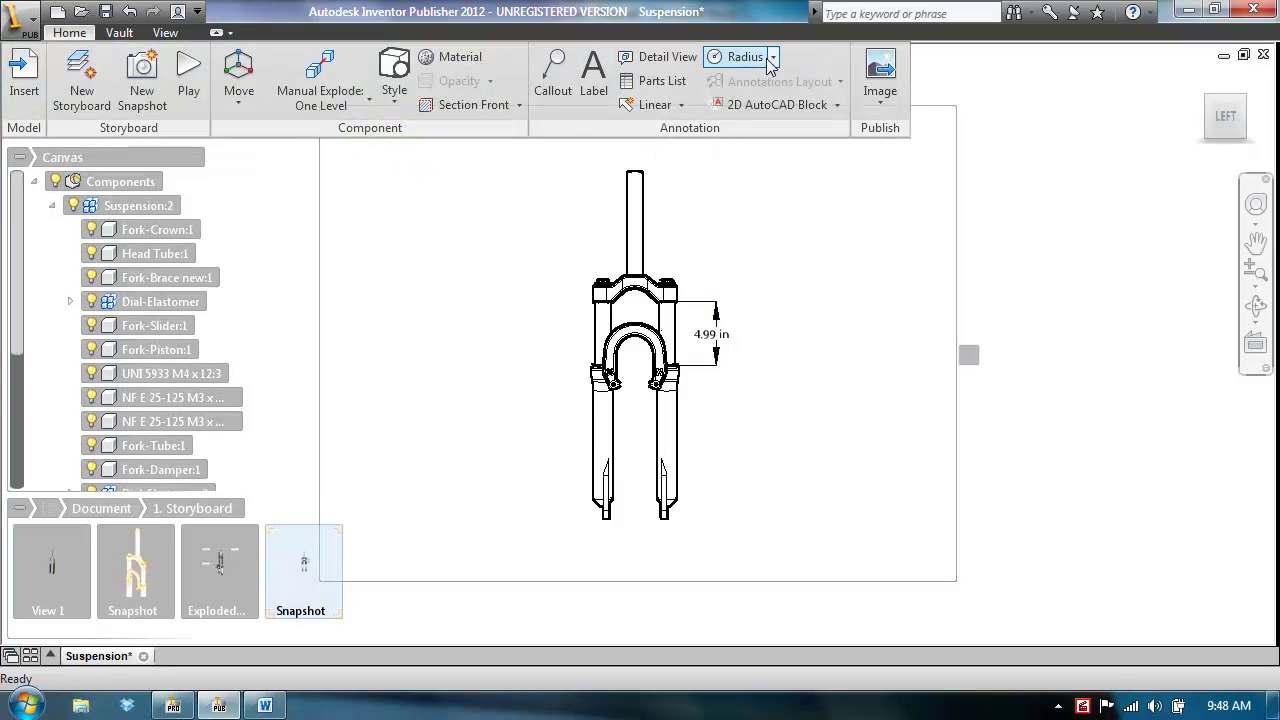
Step: Add a radius dimension to the inner arc of the fork brace, with its text up and to the left of the fork
{"action": "left_click", "coordinate": [773, 57]}
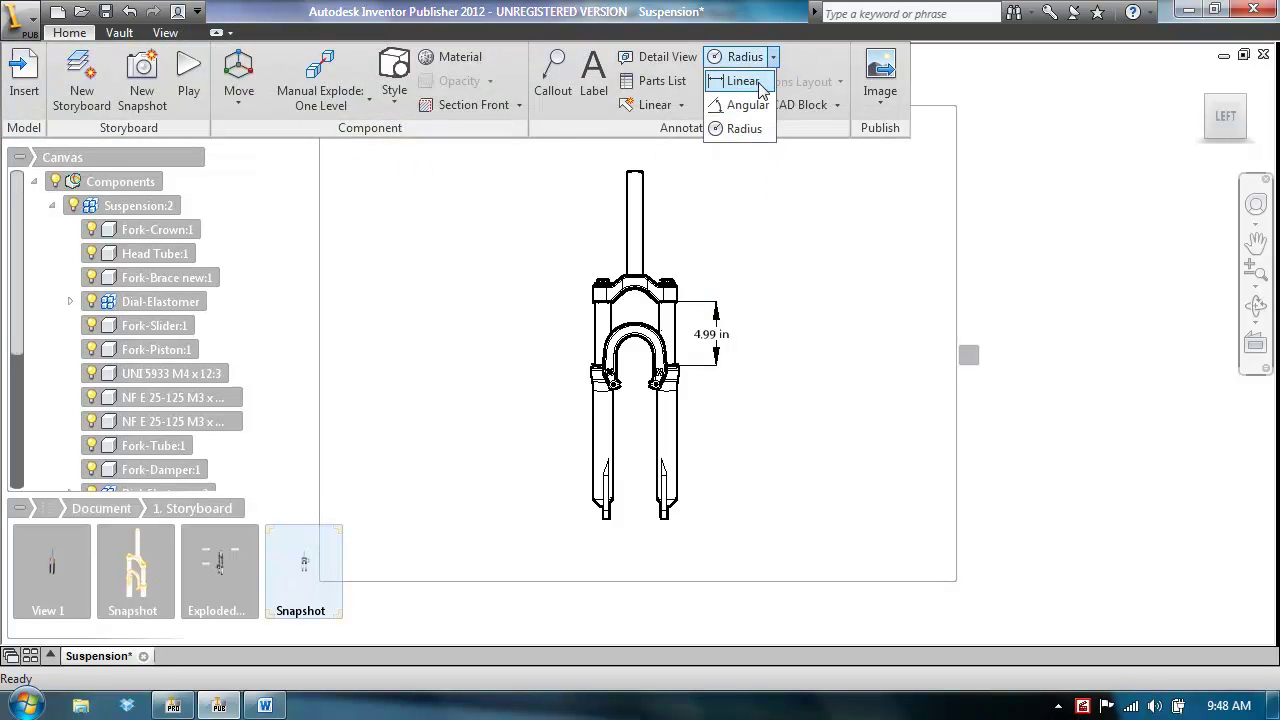
{"action": "left_click", "coordinate": [745, 129]}
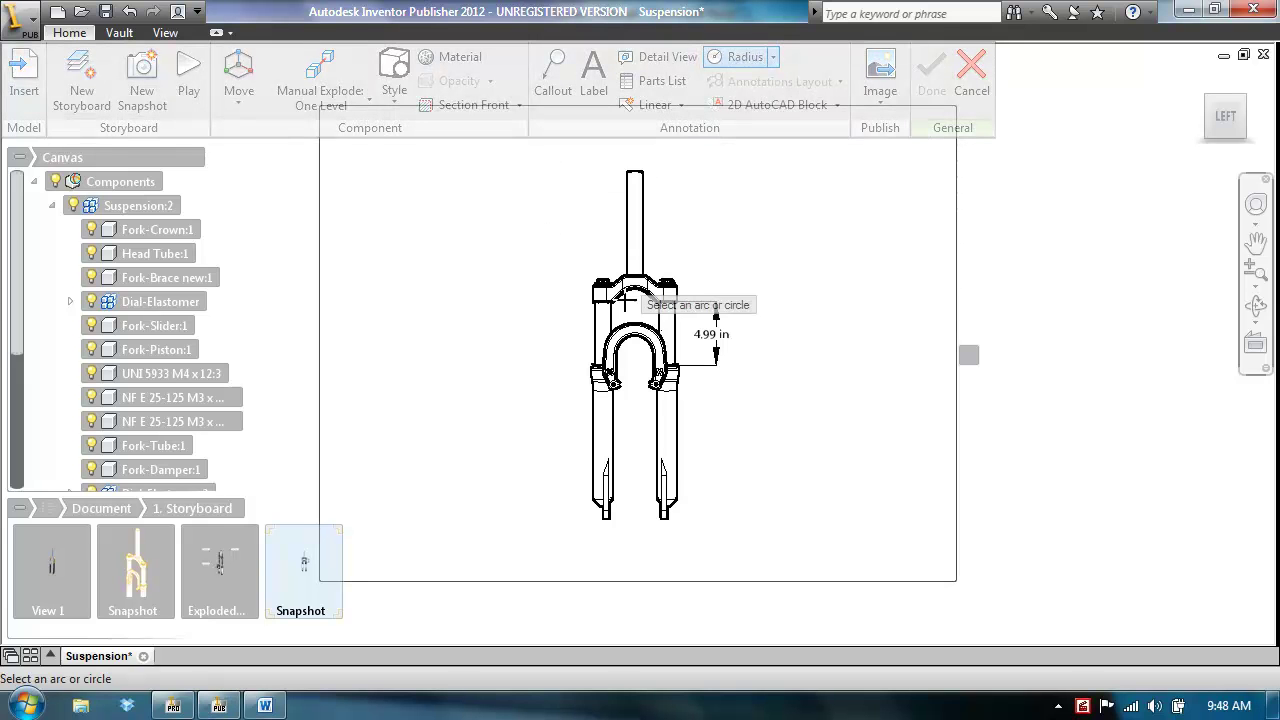
{"action": "left_click", "coordinate": [630, 336]}
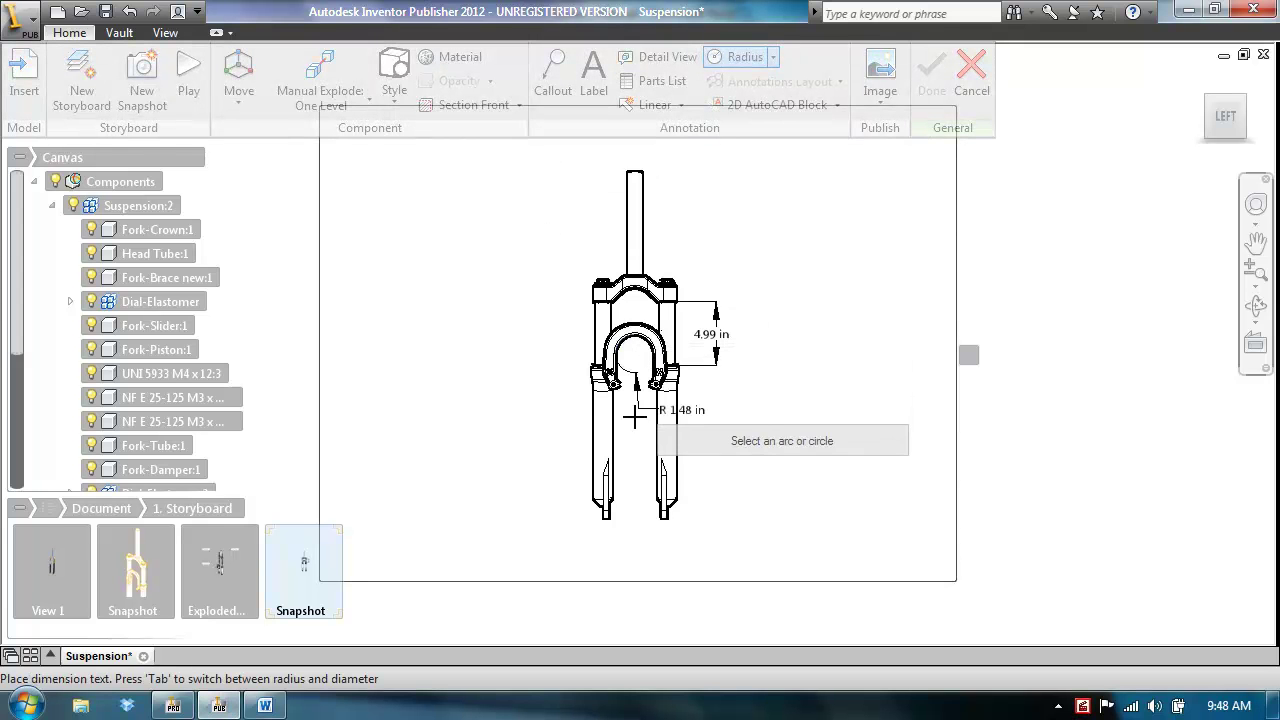
{"action": "left_click", "coordinate": [520, 288]}
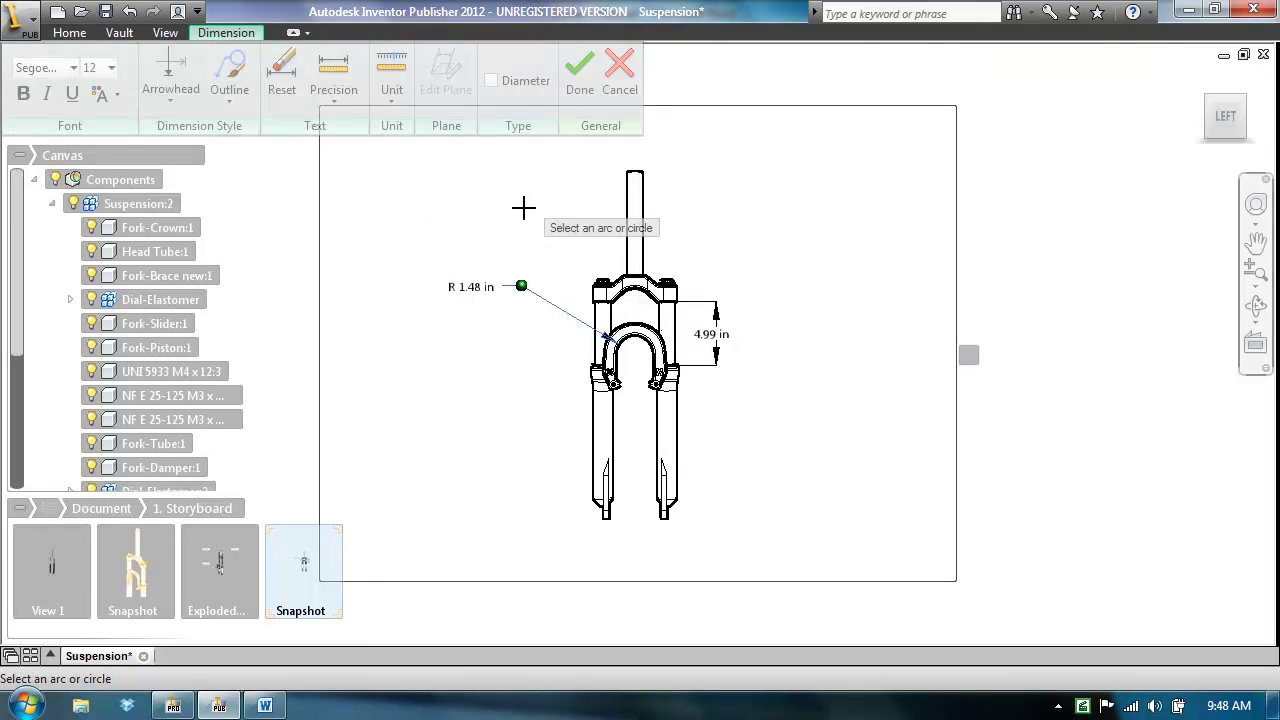
{"action": "left_click", "coordinate": [579, 80]}
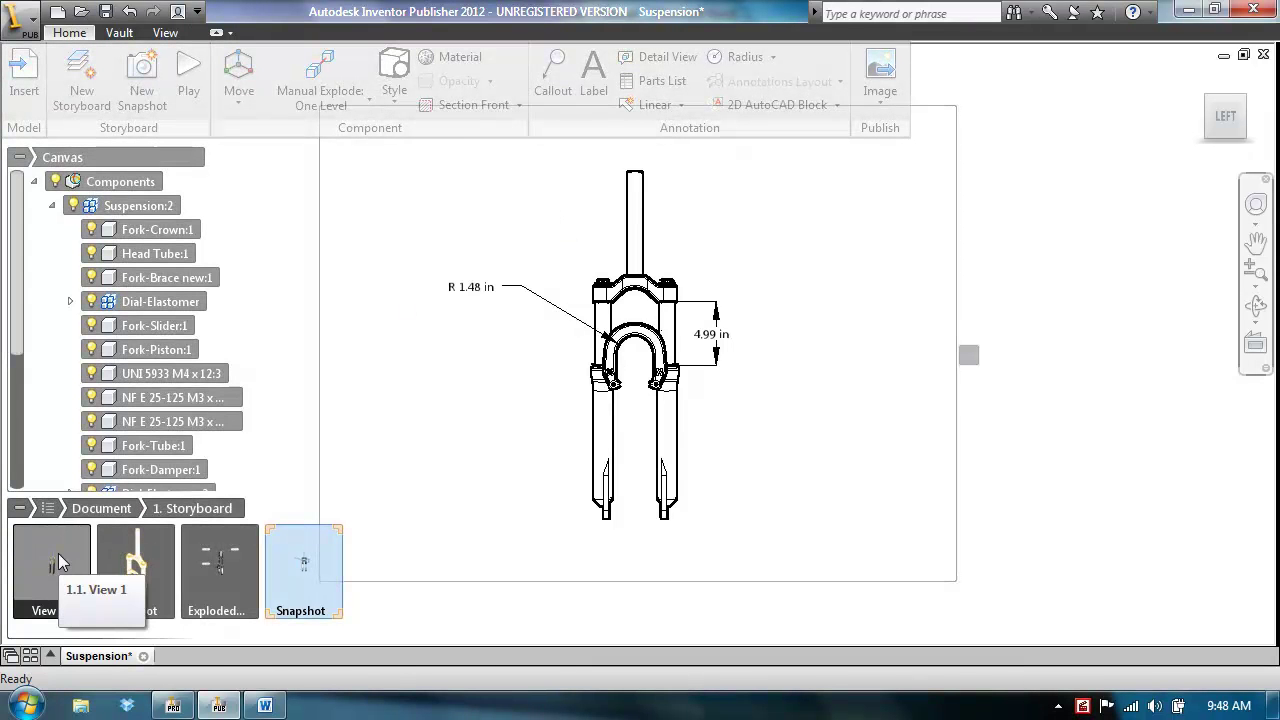
Step: In View 1, add a linear dimension beside the yellow fork tube, from the crown's lower edge to the top of the black leg
{"action": "left_click", "coordinate": [58, 553]}
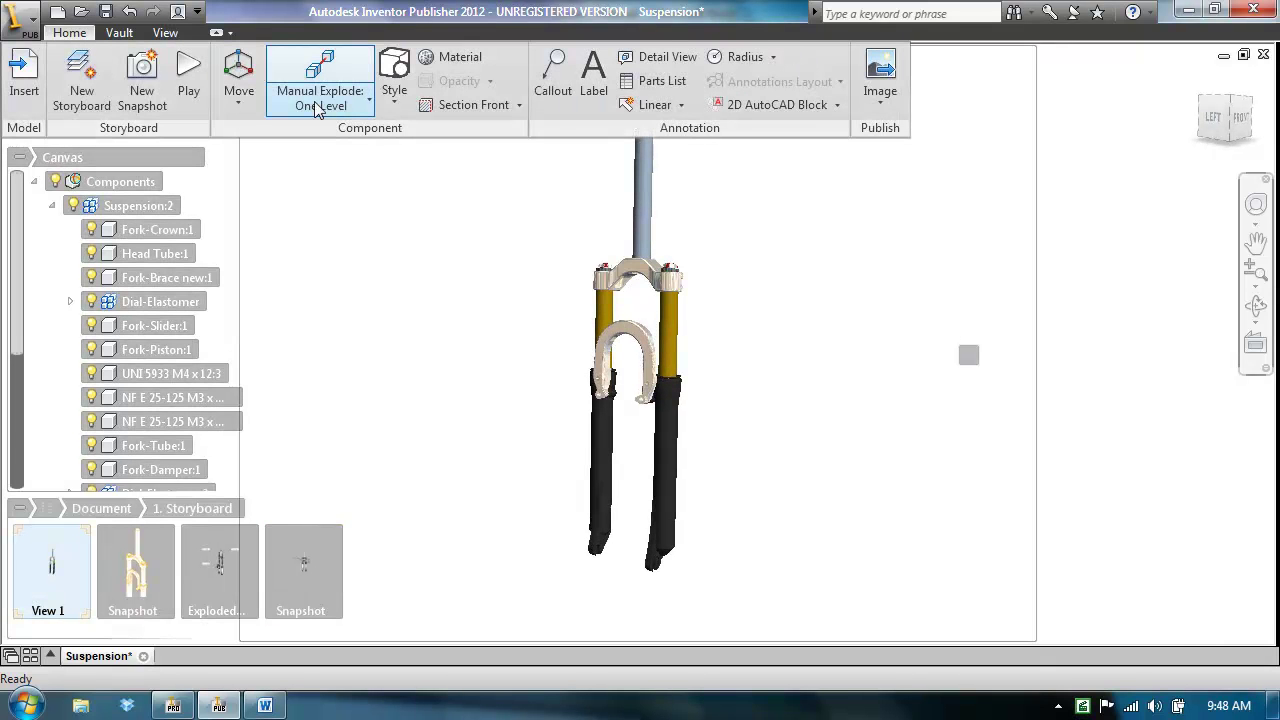
{"action": "left_click", "coordinate": [772, 57]}
{"action": "left_click", "coordinate": [745, 126]}
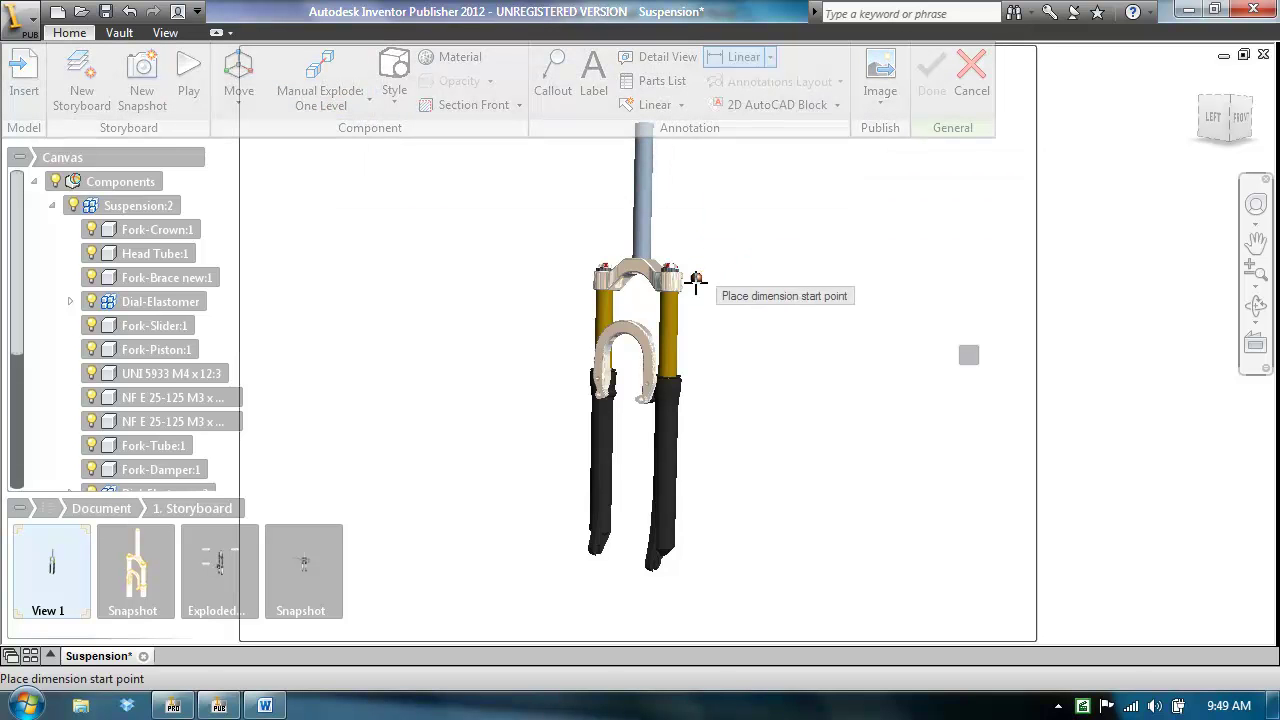
{"action": "left_click", "coordinate": [675, 289]}
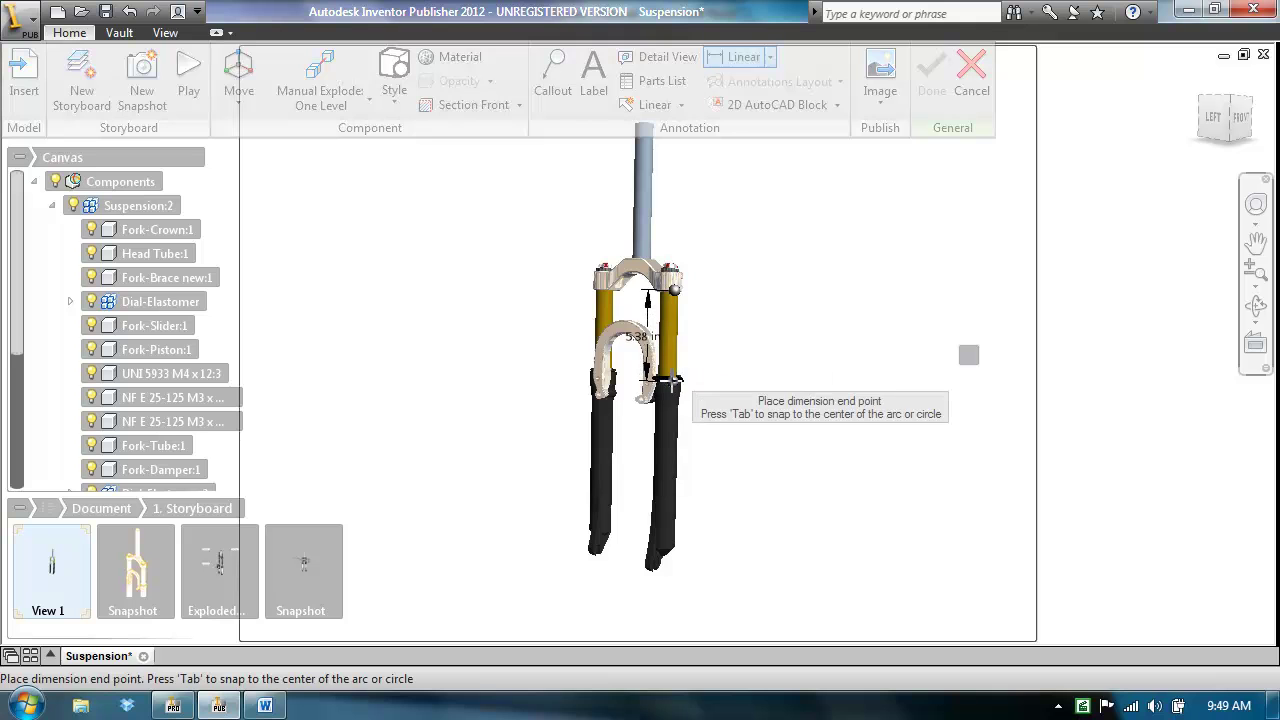
{"action": "left_click", "coordinate": [675, 378]}
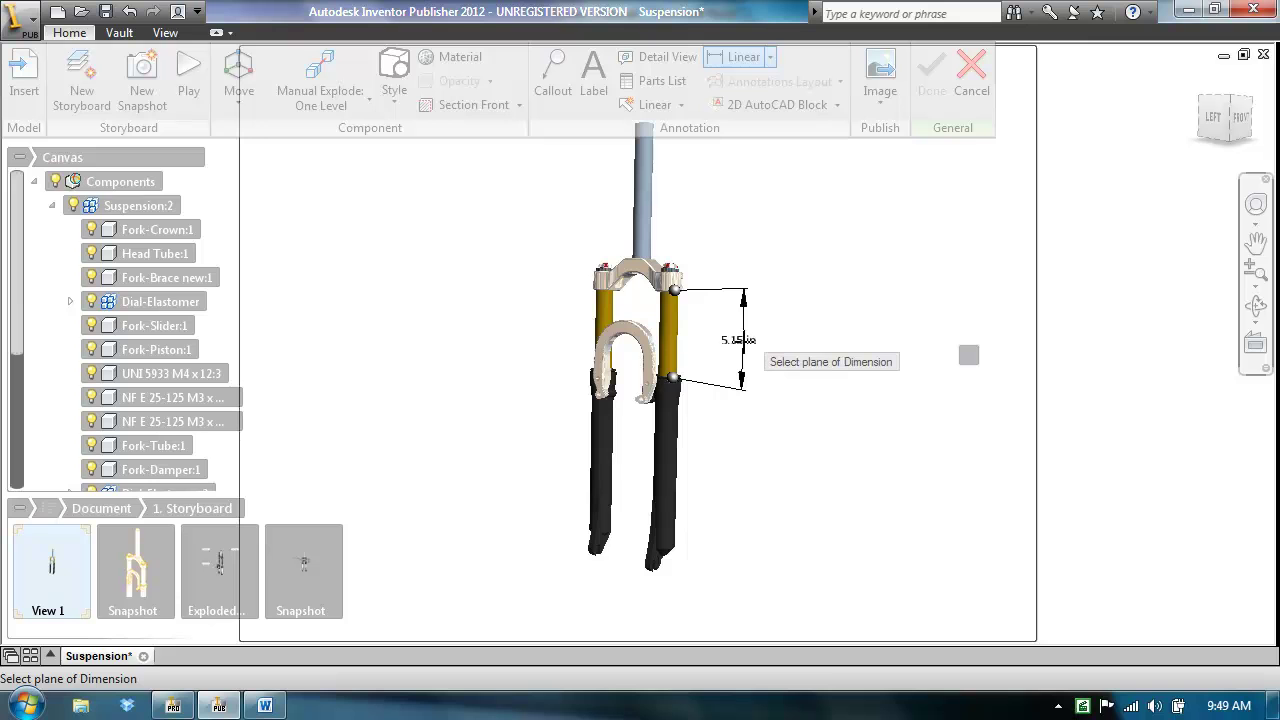
{"action": "left_click", "coordinate": [748, 340]}
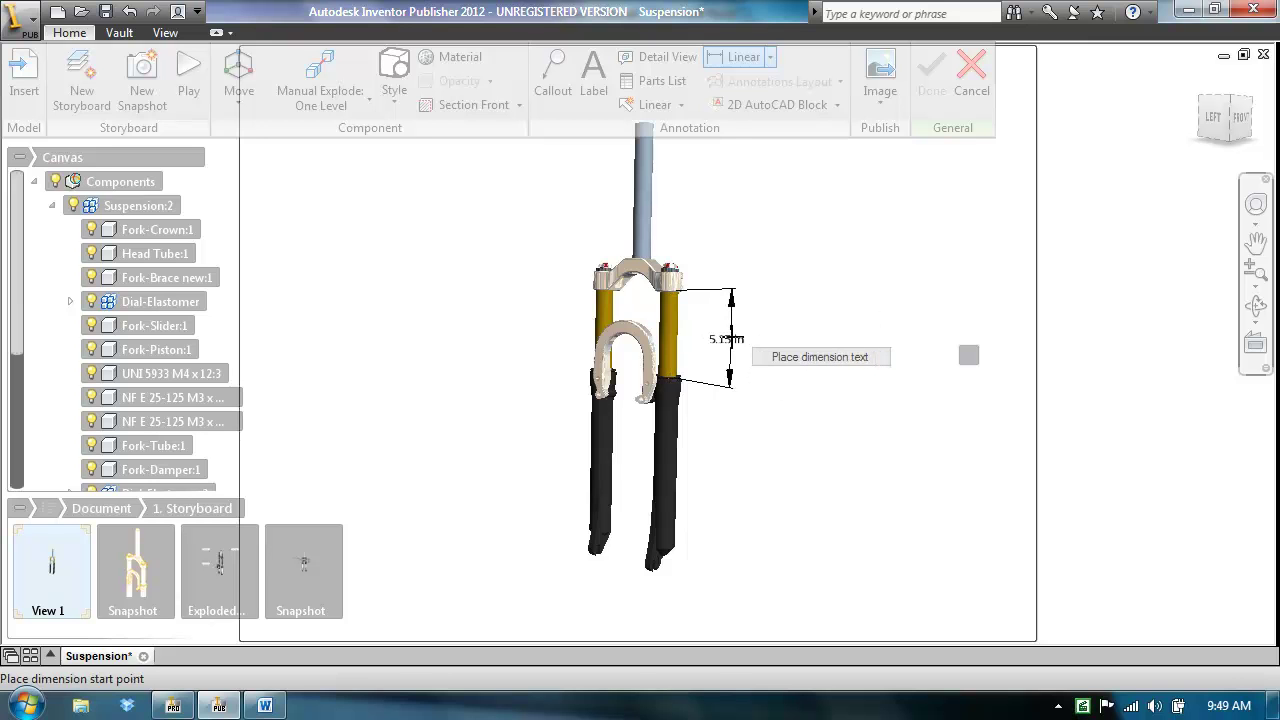
{"action": "right_click", "coordinate": [730, 225]}
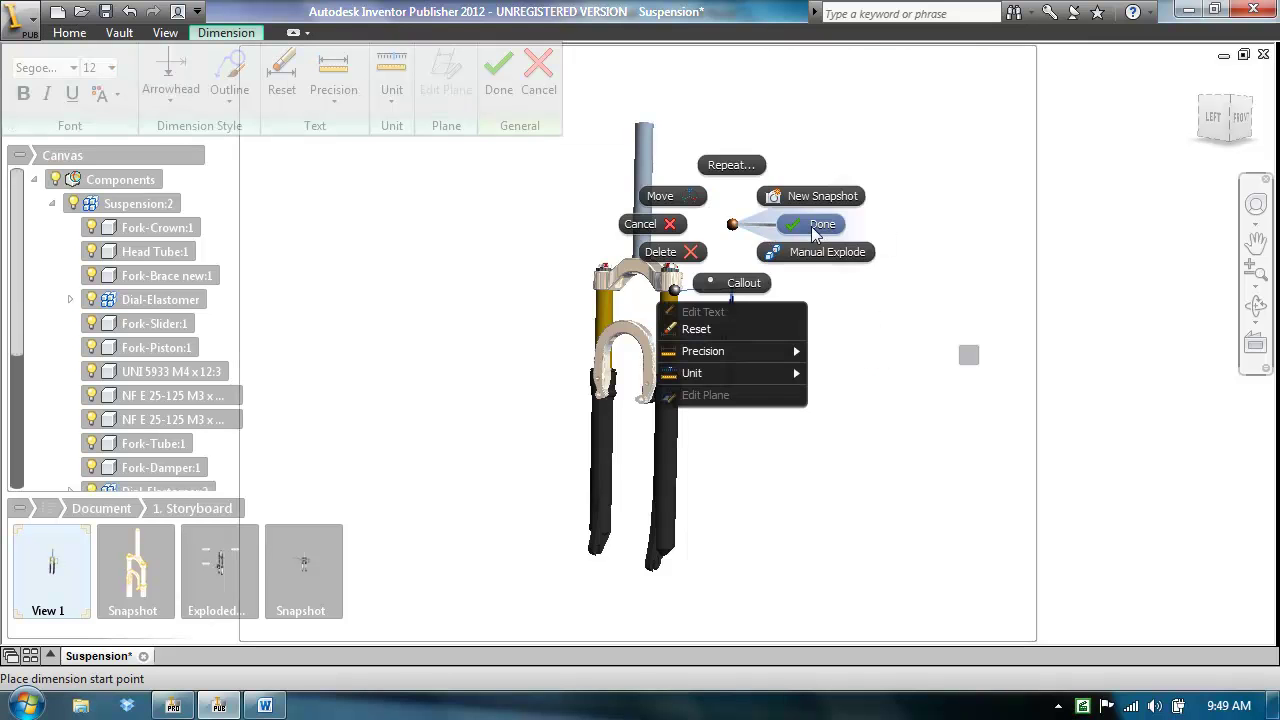
{"action": "left_click", "coordinate": [795, 225]}
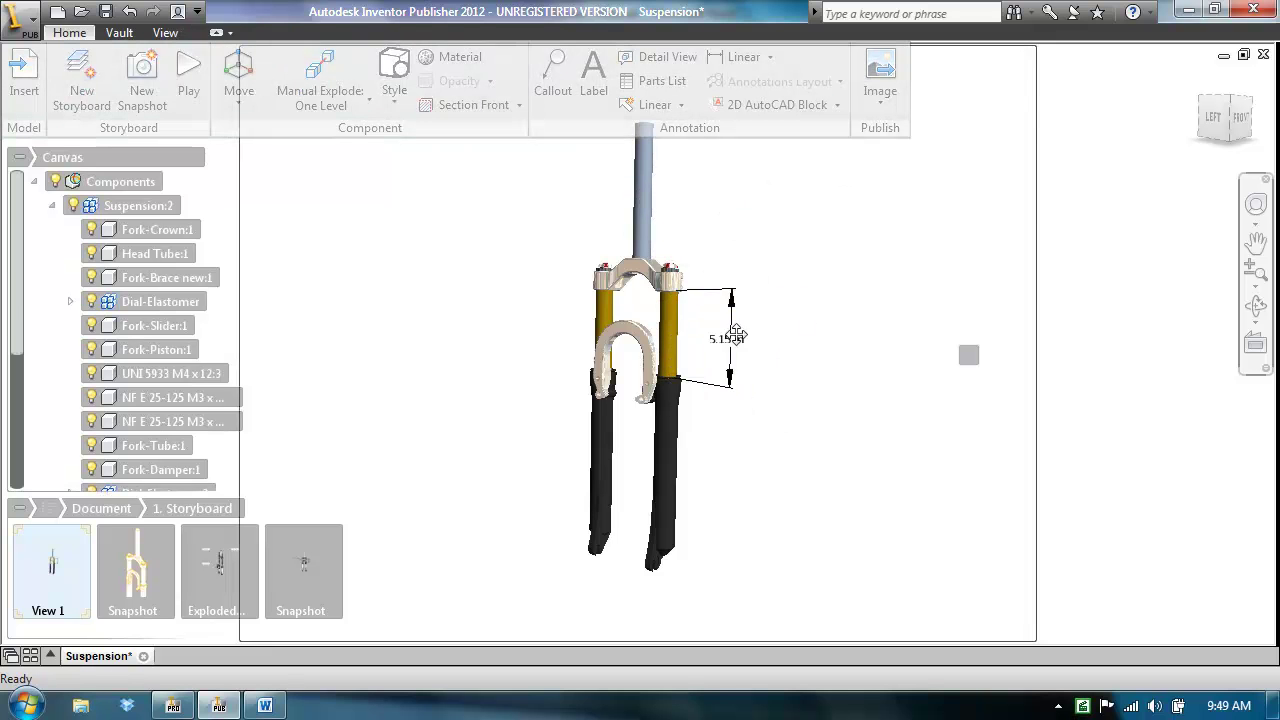
Step: Edit the plane of the linear dimension beside the yellow fork tube in View 1
{"action": "left_click", "coordinate": [789, 322]}
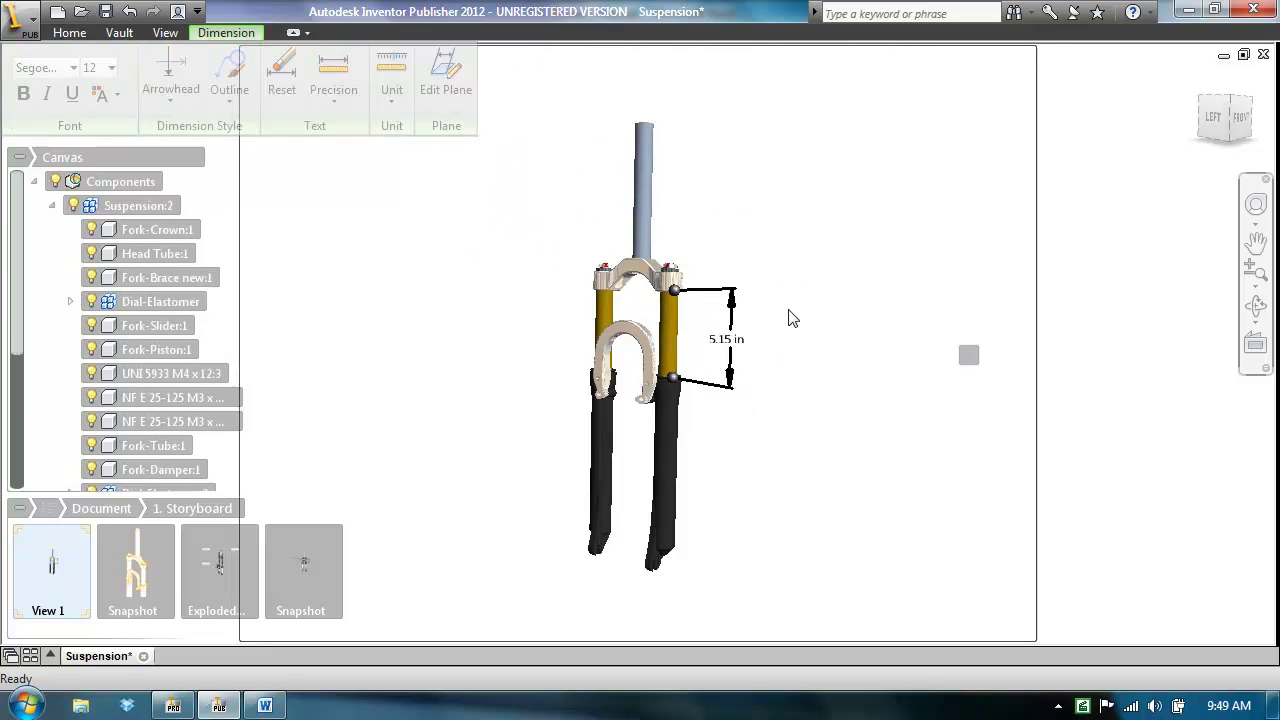
{"action": "left_click", "coordinate": [446, 85]}
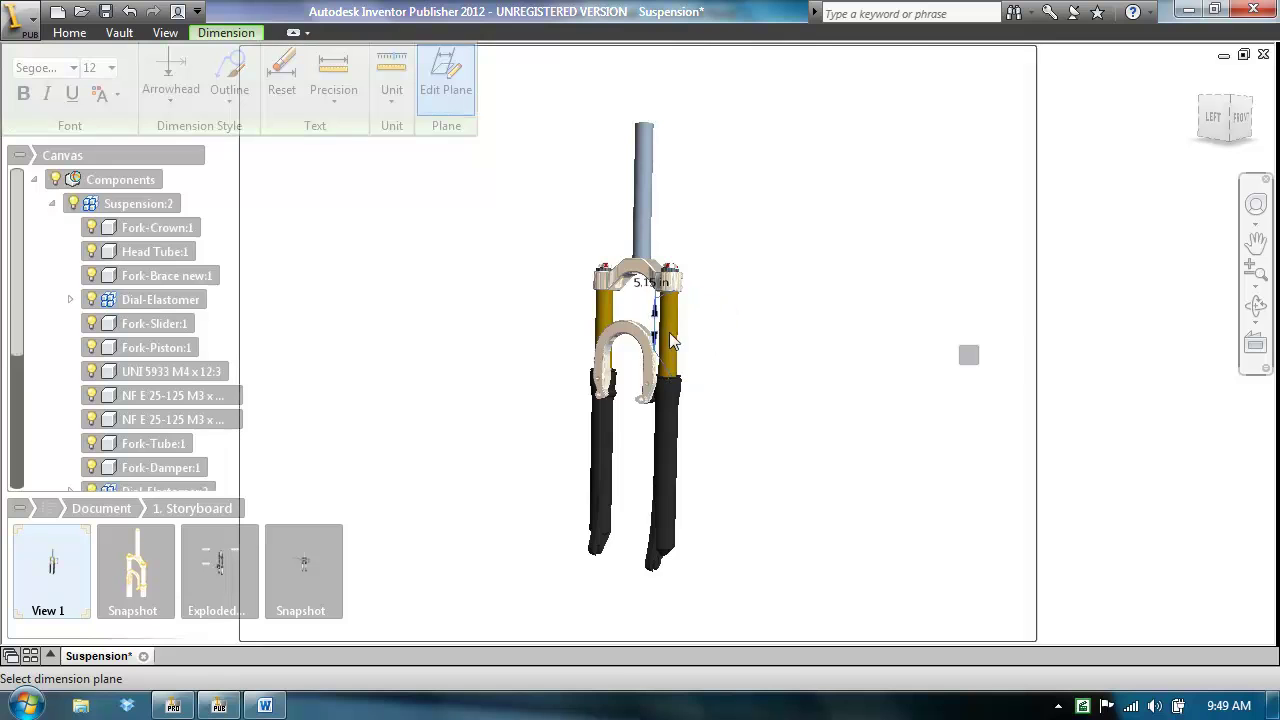
{"action": "left_click", "coordinate": [752, 338]}
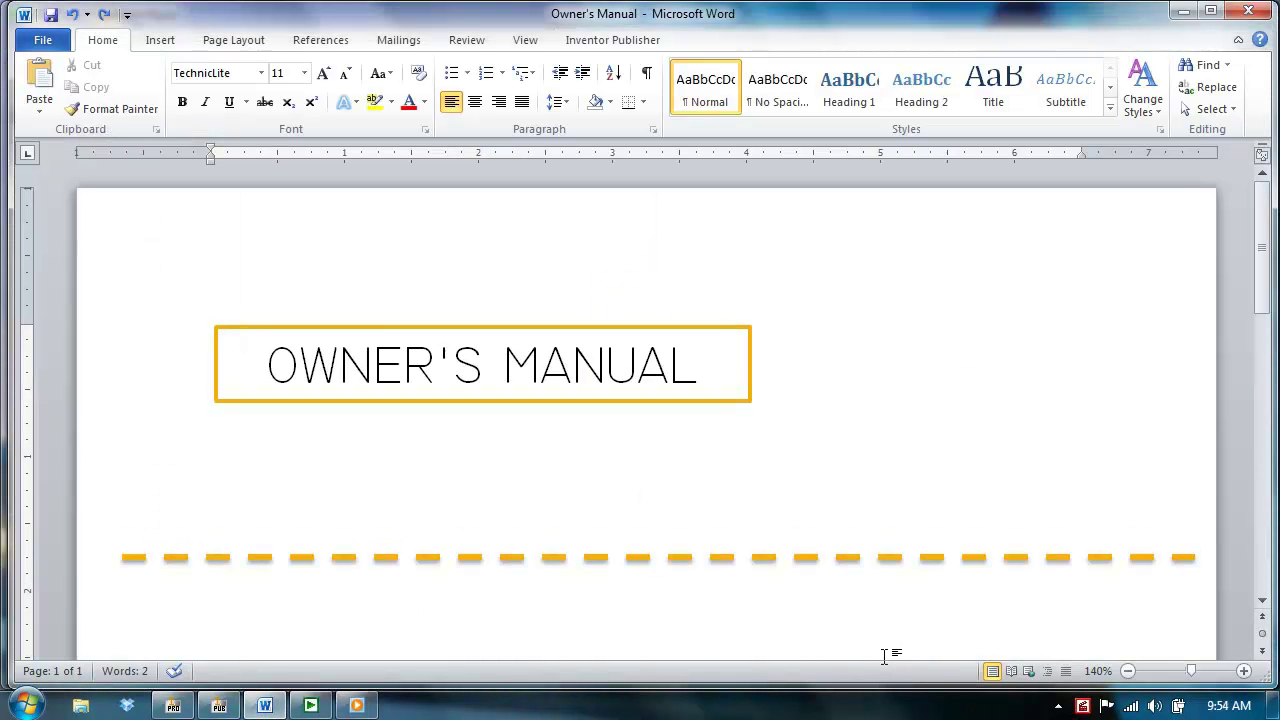
Step: Insert the orange-outlined Snapshot from the Inventor Publisher browser into the Owner's Manual document in Word
{"action": "left_click", "coordinate": [615, 40]}
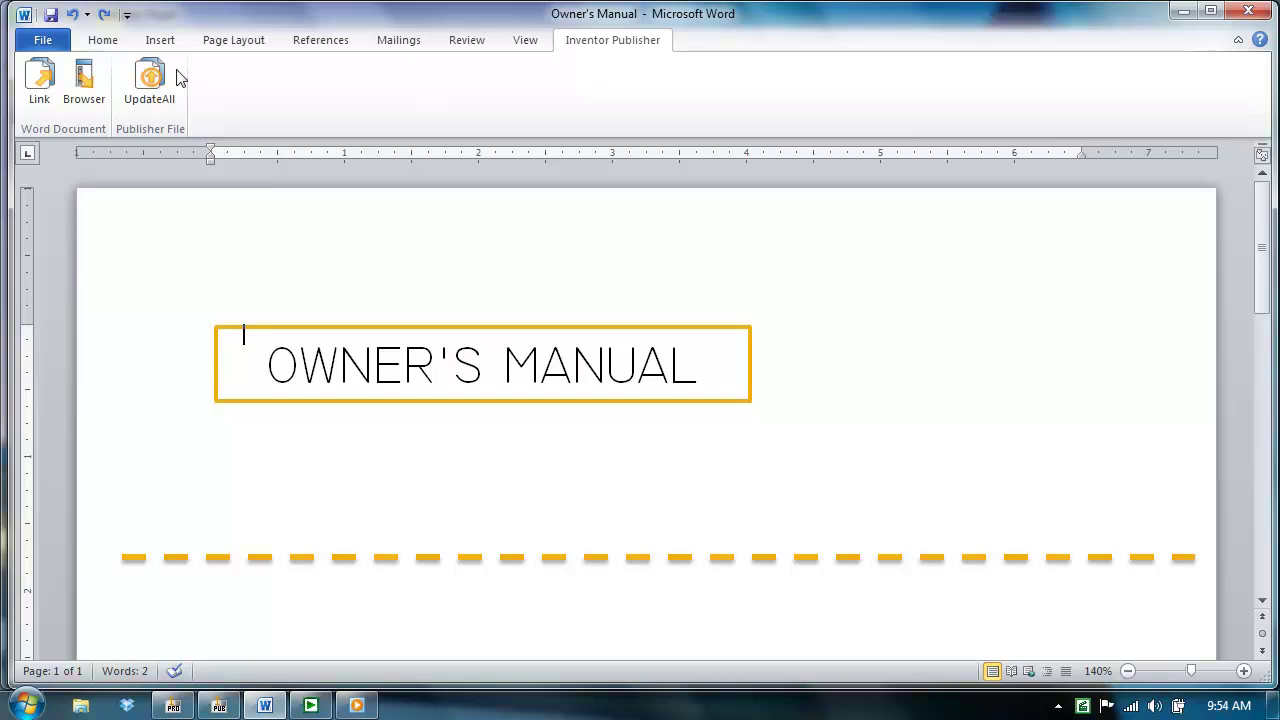
{"action": "left_click", "coordinate": [85, 84]}
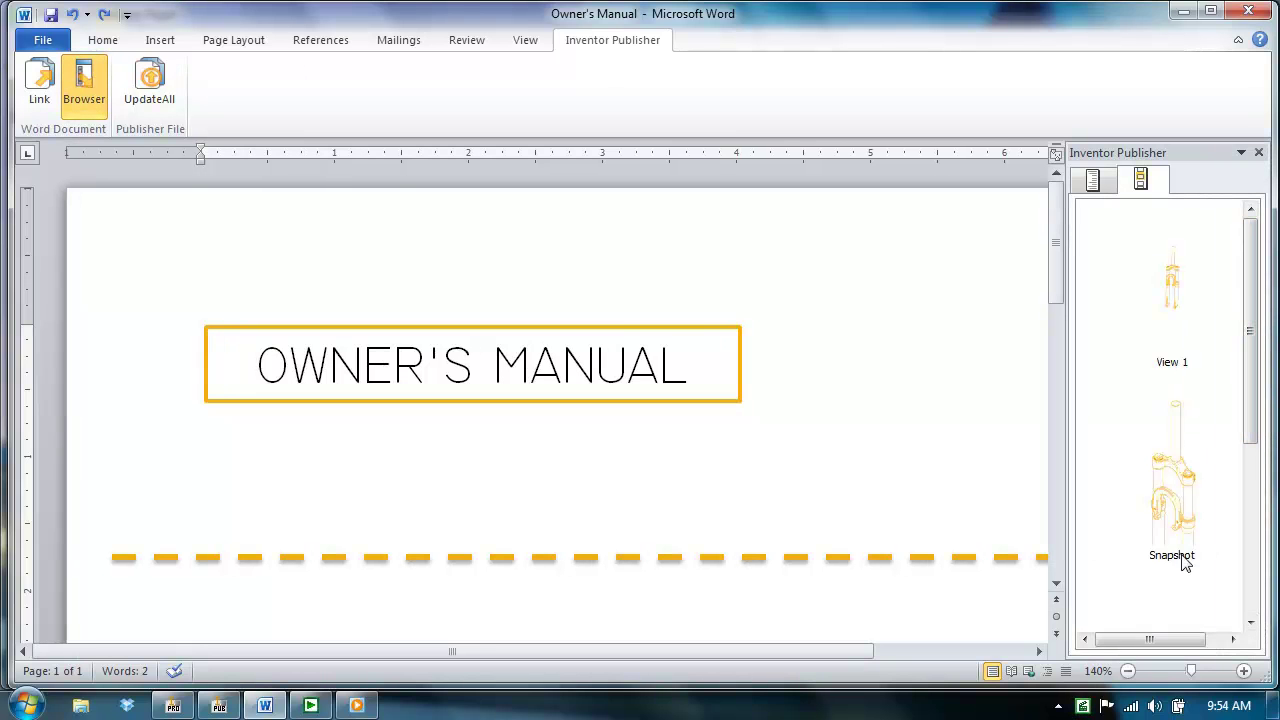
{"action": "left_click_drag", "start_coordinate": [1186, 538], "coordinate": [868, 498]}
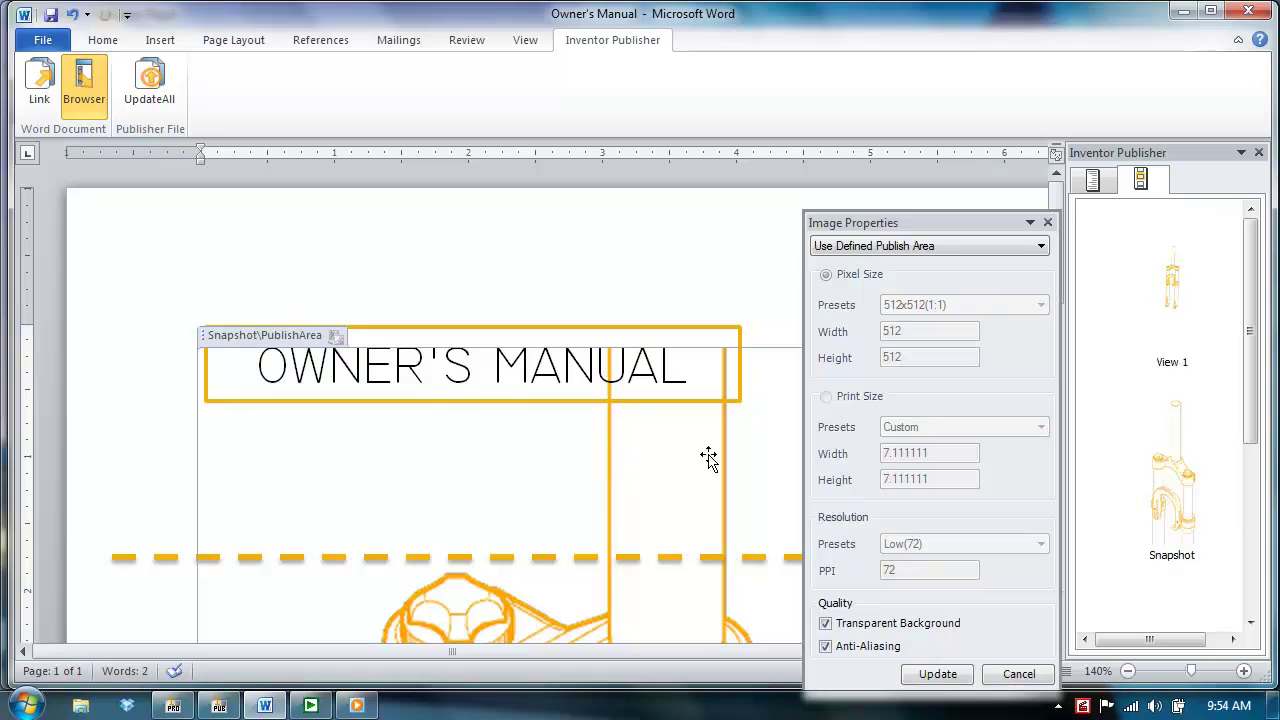
Step: Switch the inserted image's properties to Custom, keep the 512x512 pixel size, set the resolution to High Quality(300) and update the image
{"action": "left_click", "coordinate": [928, 254]}
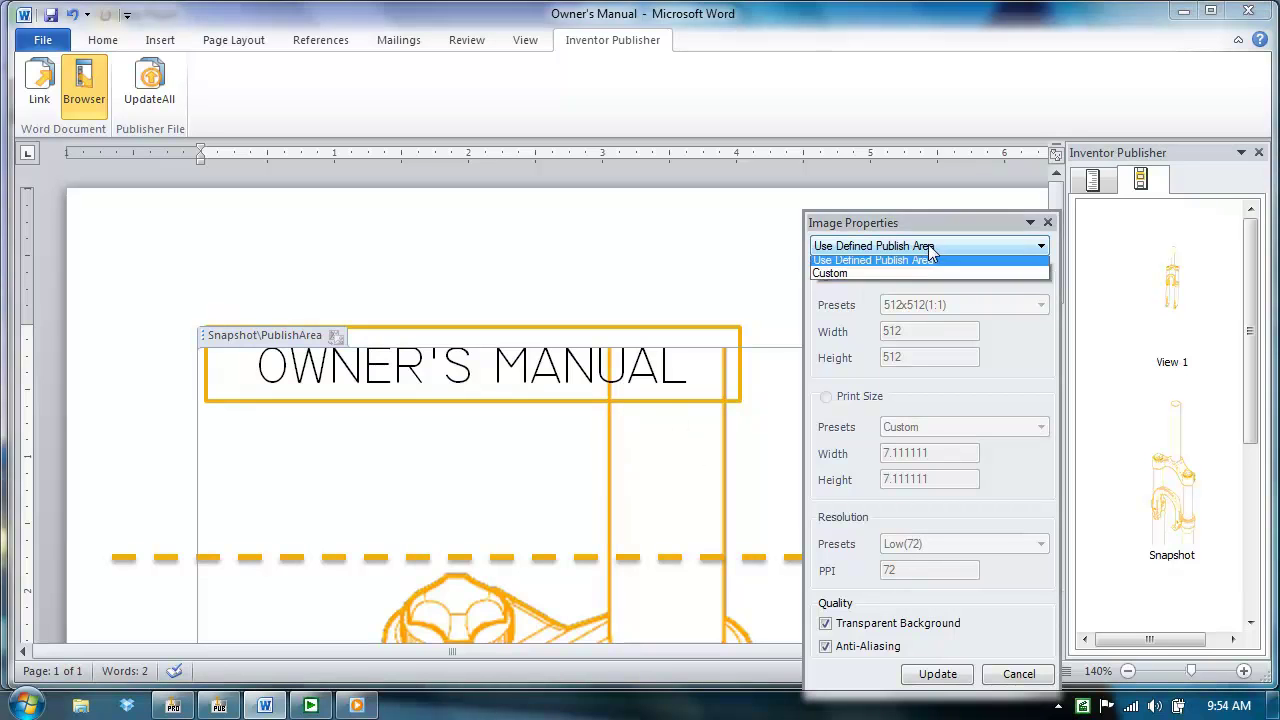
{"action": "left_click", "coordinate": [924, 273]}
{"action": "left_click", "coordinate": [940, 307]}
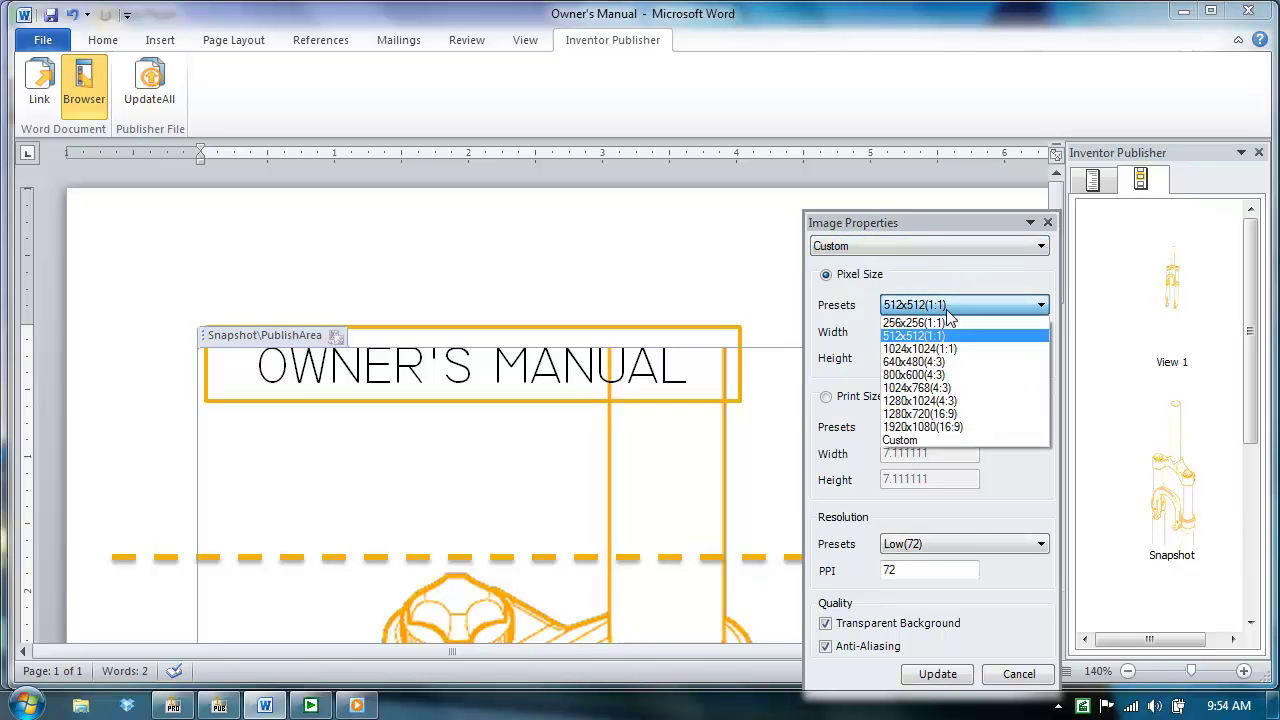
{"action": "left_click", "coordinate": [937, 290]}
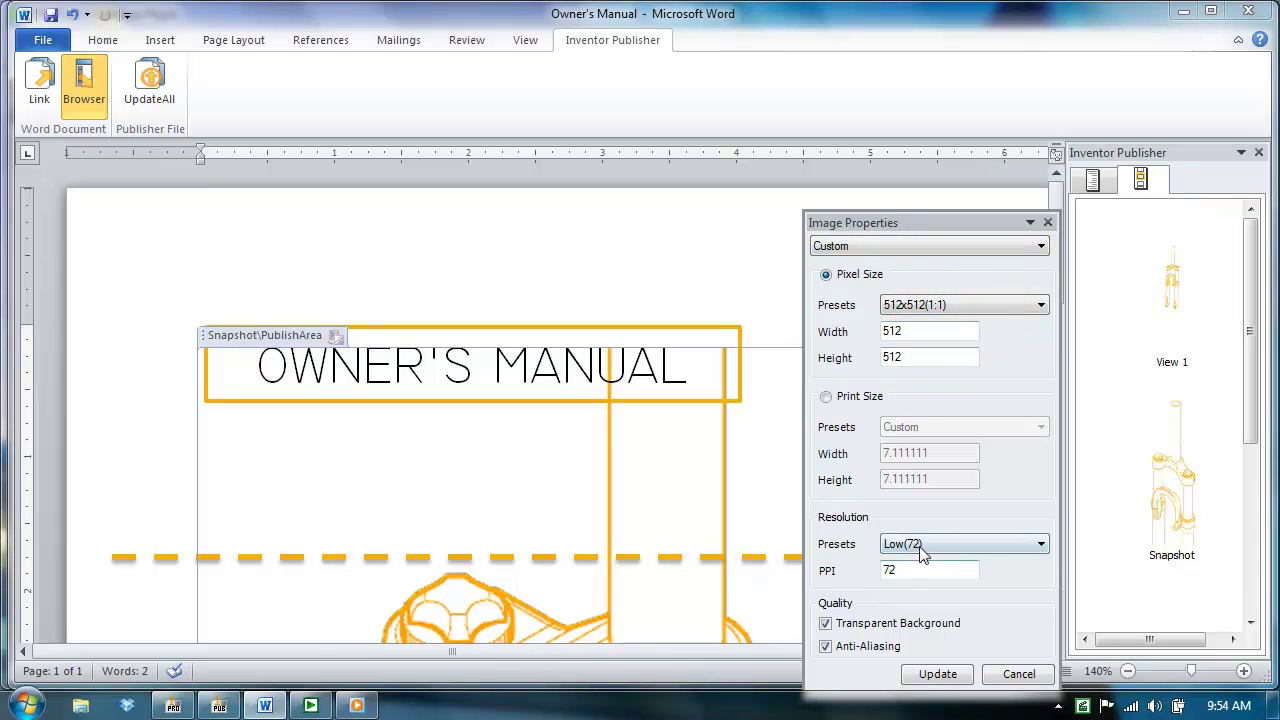
{"action": "left_click", "coordinate": [918, 544]}
{"action": "left_click", "coordinate": [920, 583]}
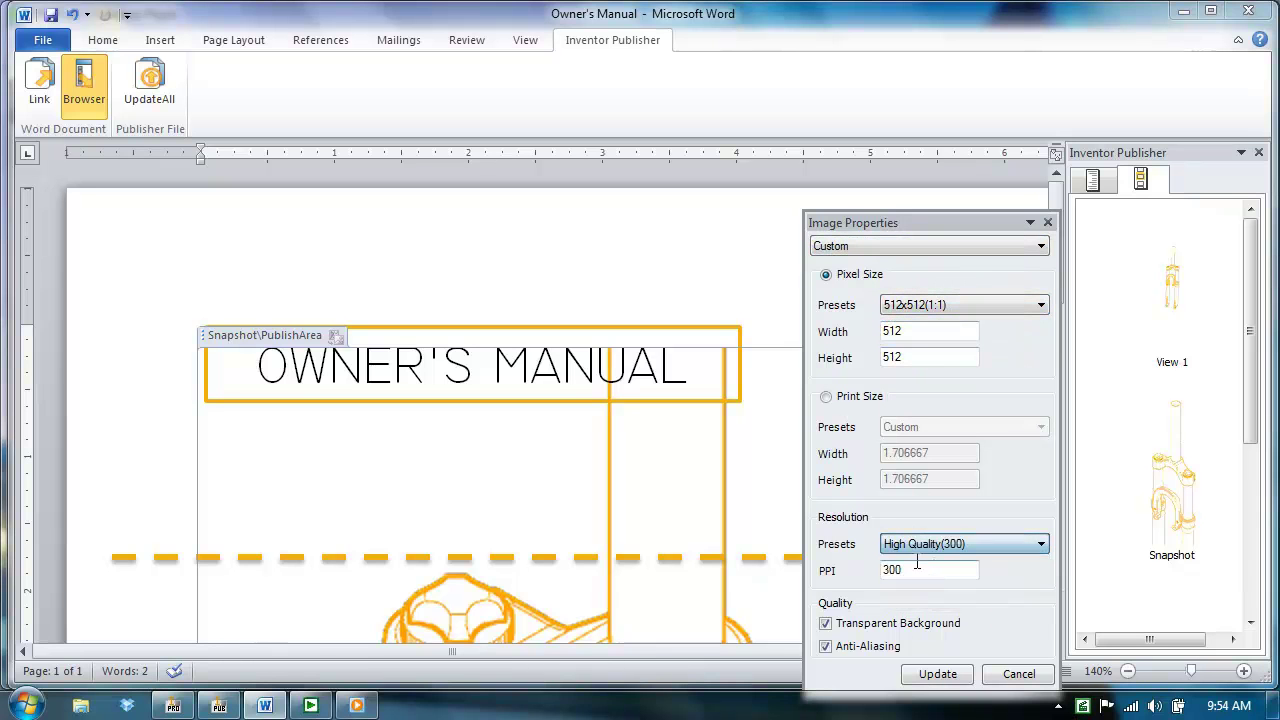
{"action": "left_click", "coordinate": [936, 676]}
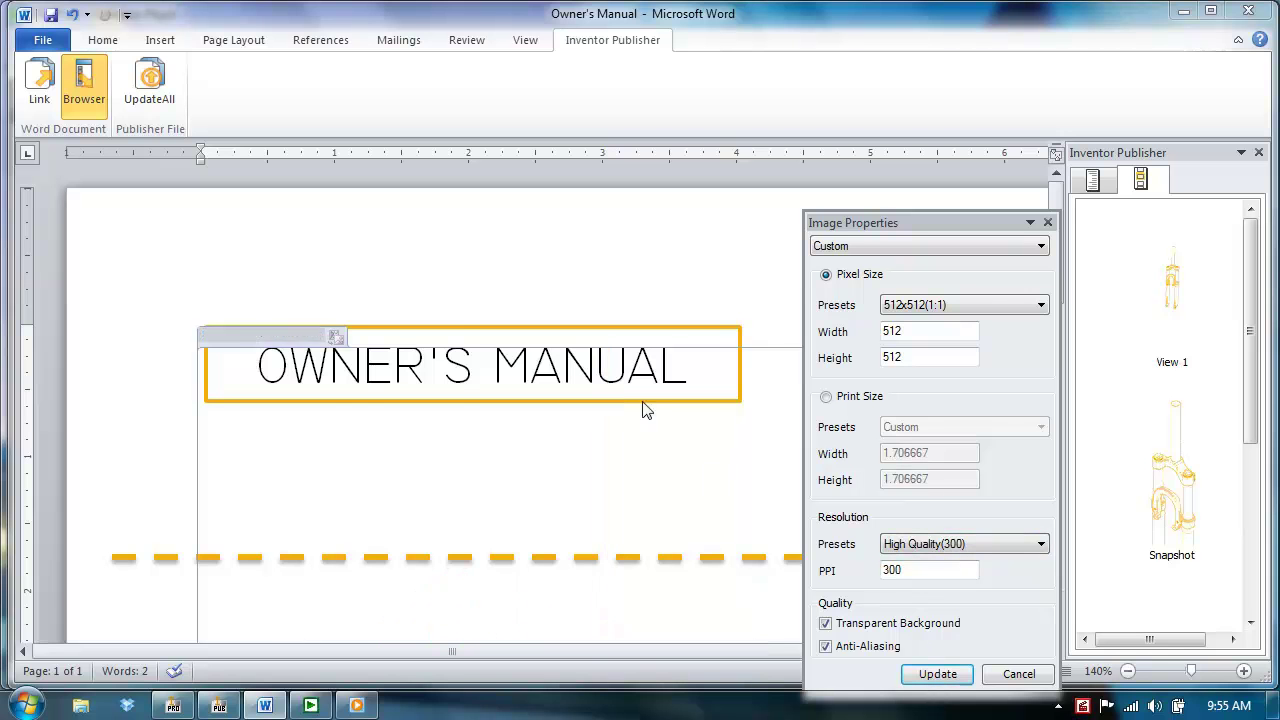
Step: Close the image properties and set the inserted fork image's text wrapping to Tight
{"action": "left_click", "coordinate": [320, 447]}
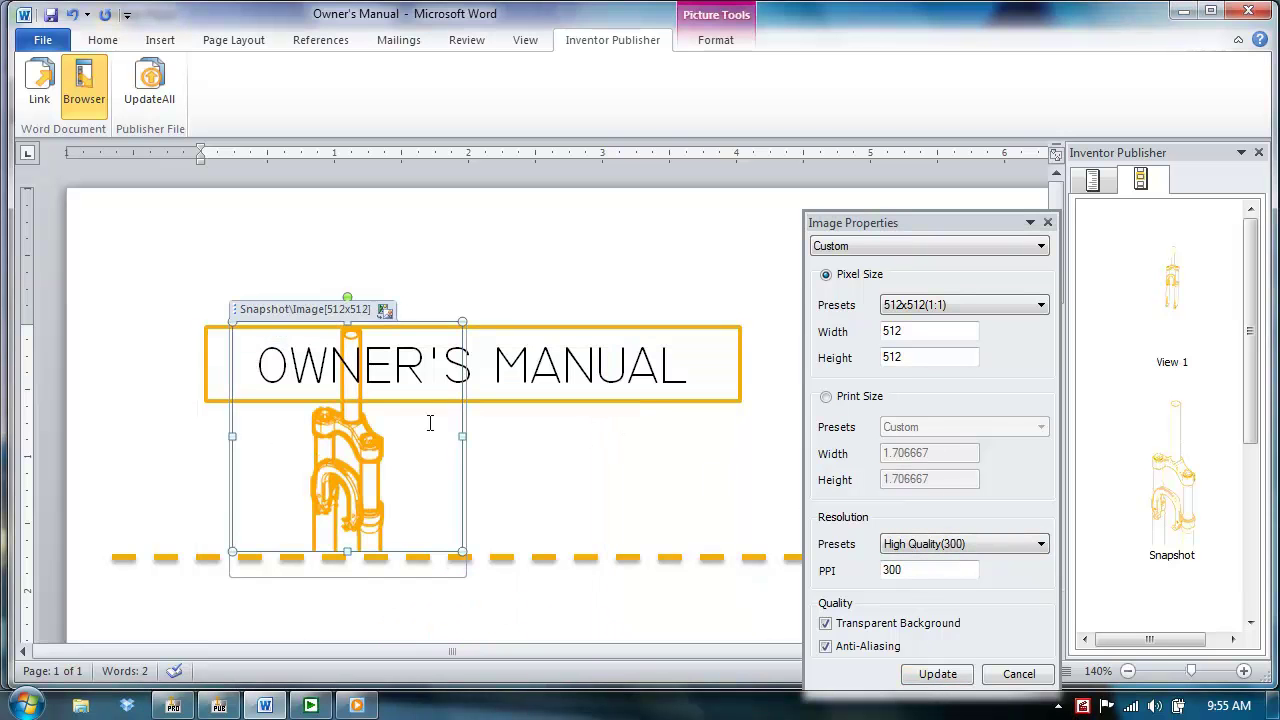
{"action": "left_click", "coordinate": [1047, 222]}
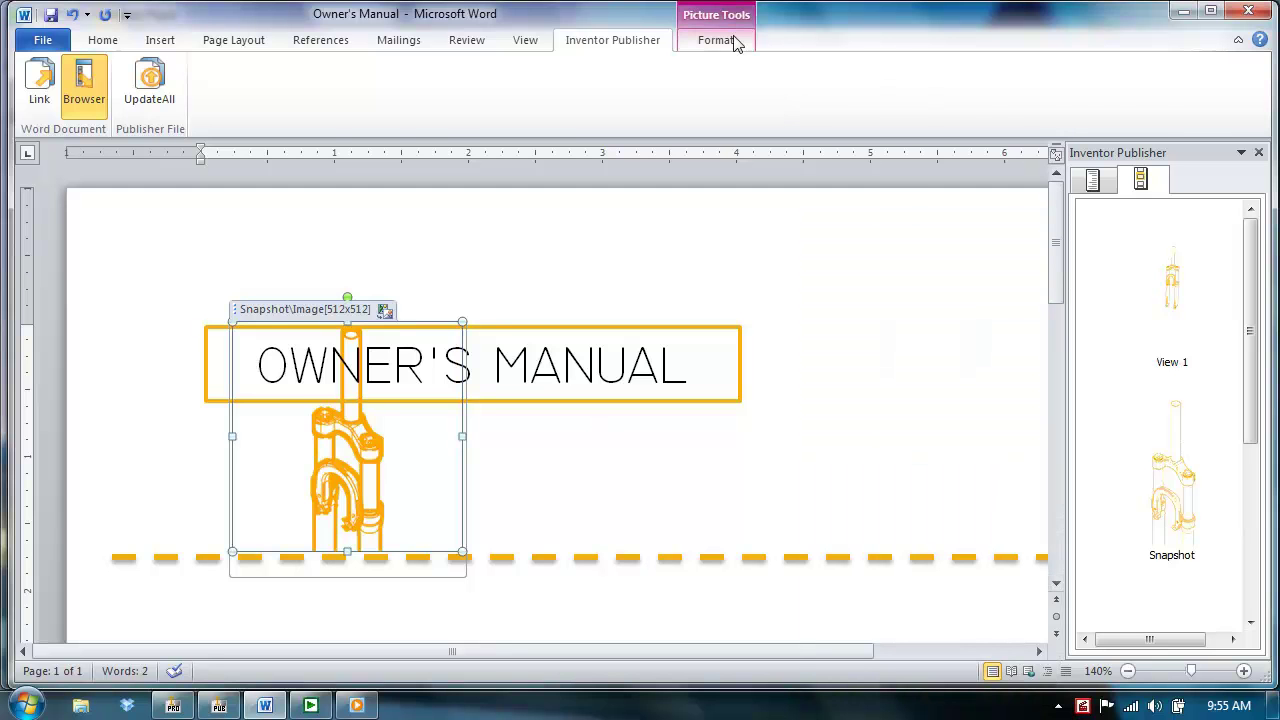
{"action": "left_click", "coordinate": [728, 41]}
{"action": "left_click", "coordinate": [926, 82]}
{"action": "left_click", "coordinate": [985, 333]}
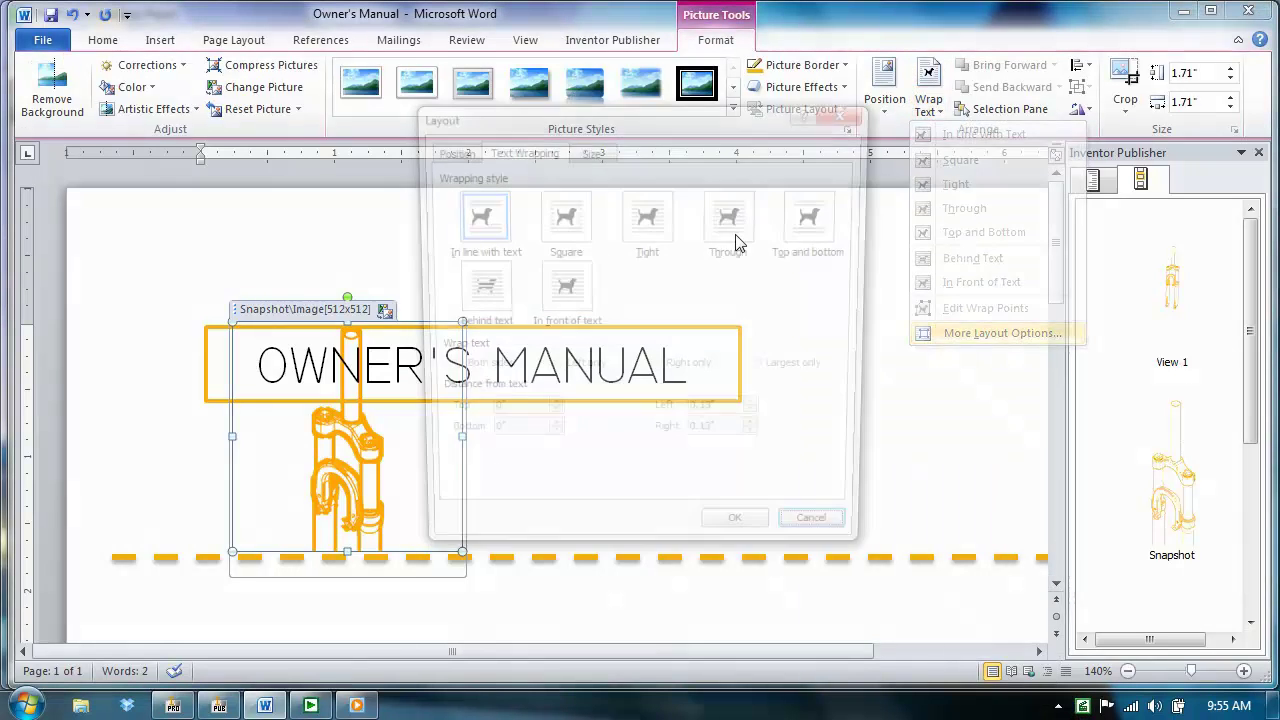
{"action": "left_click", "coordinate": [647, 216]}
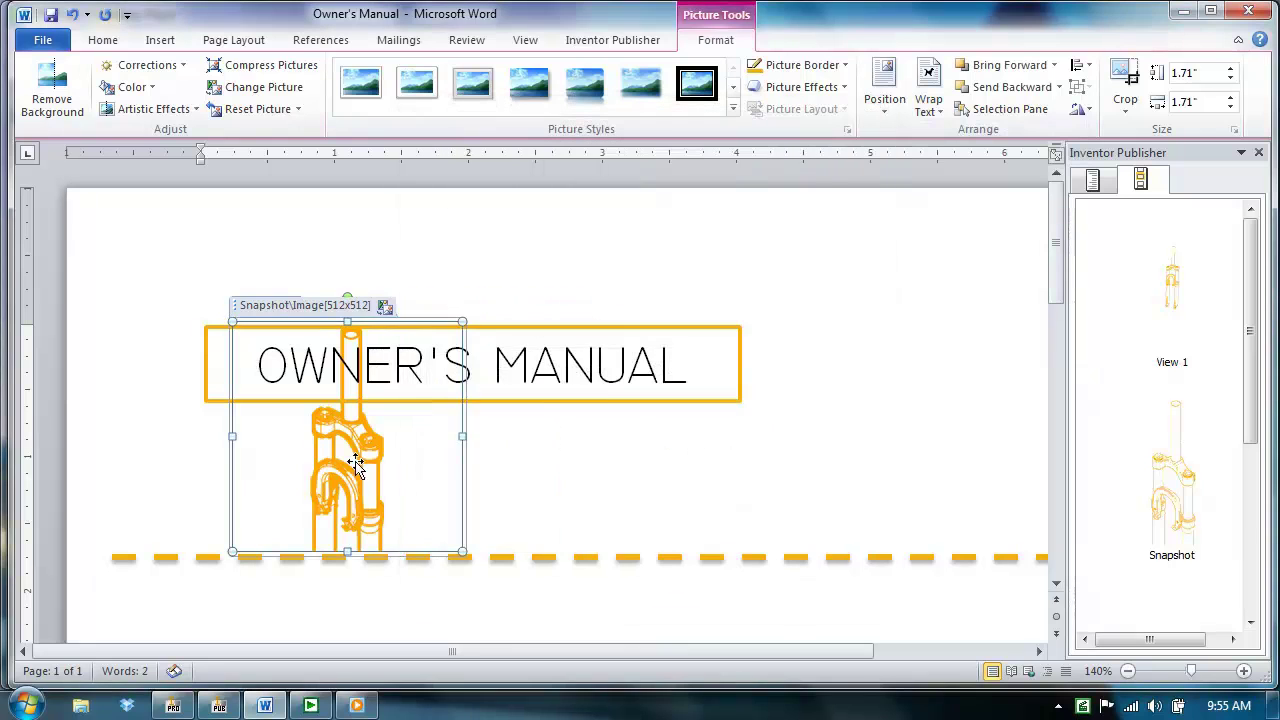
Step: Move the fork image to the right of the OWNER'S MANUAL title and enlarge it, with its base on the dashed line
{"action": "left_click_drag", "start_coordinate": [357, 465], "coordinate": [907, 508]}
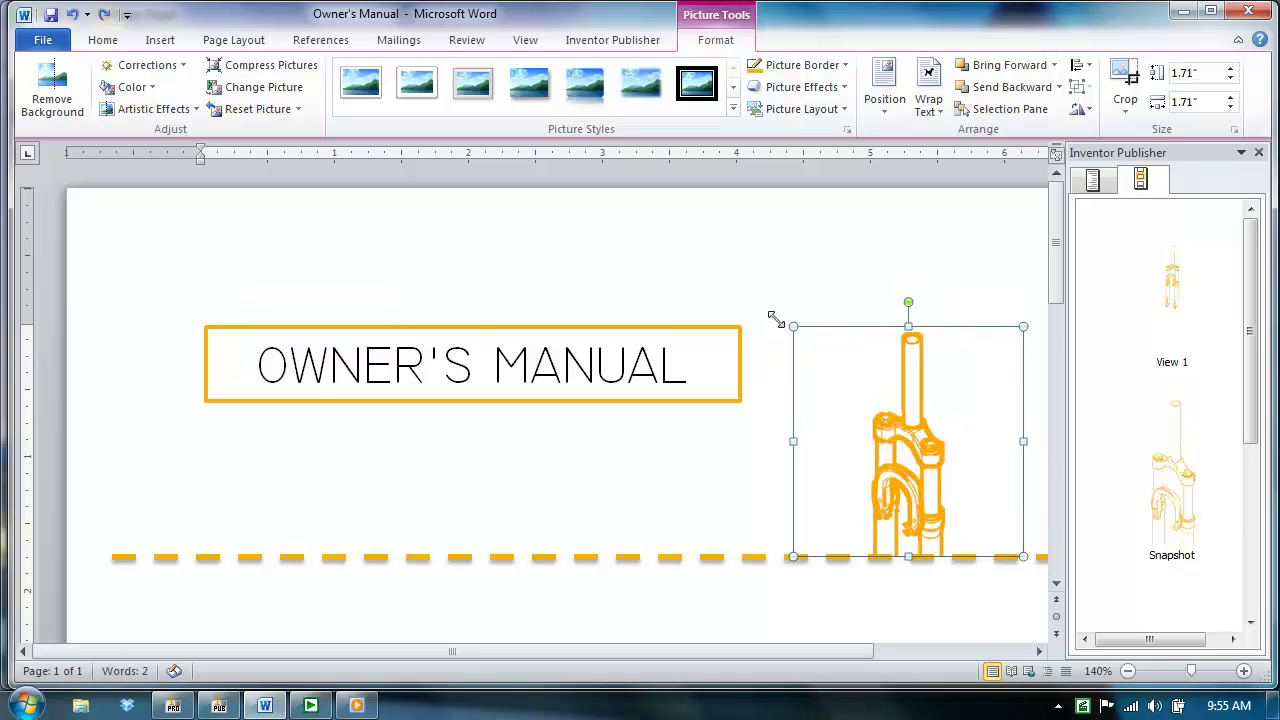
{"action": "left_click_drag", "start_coordinate": [1024, 330], "coordinate": [1056, 222]}
{"action": "left_click", "coordinate": [664, 505]}
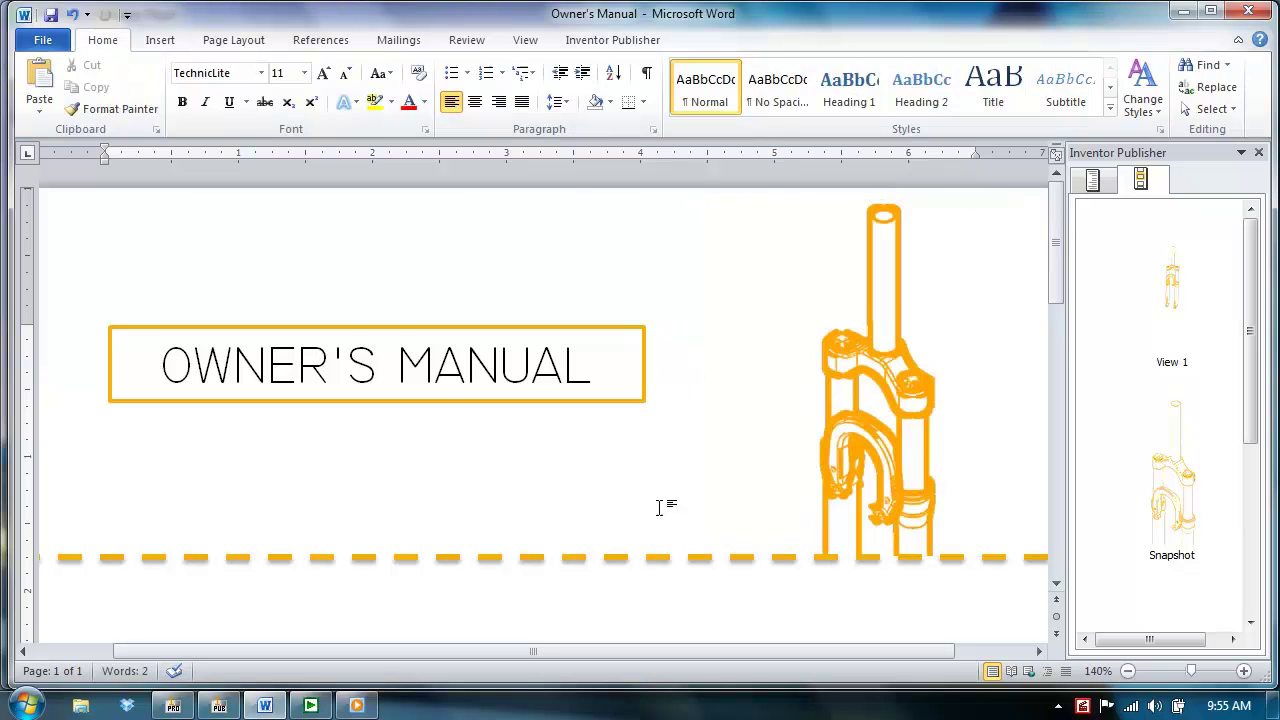
{"action": "left_click", "coordinate": [1128, 671]}
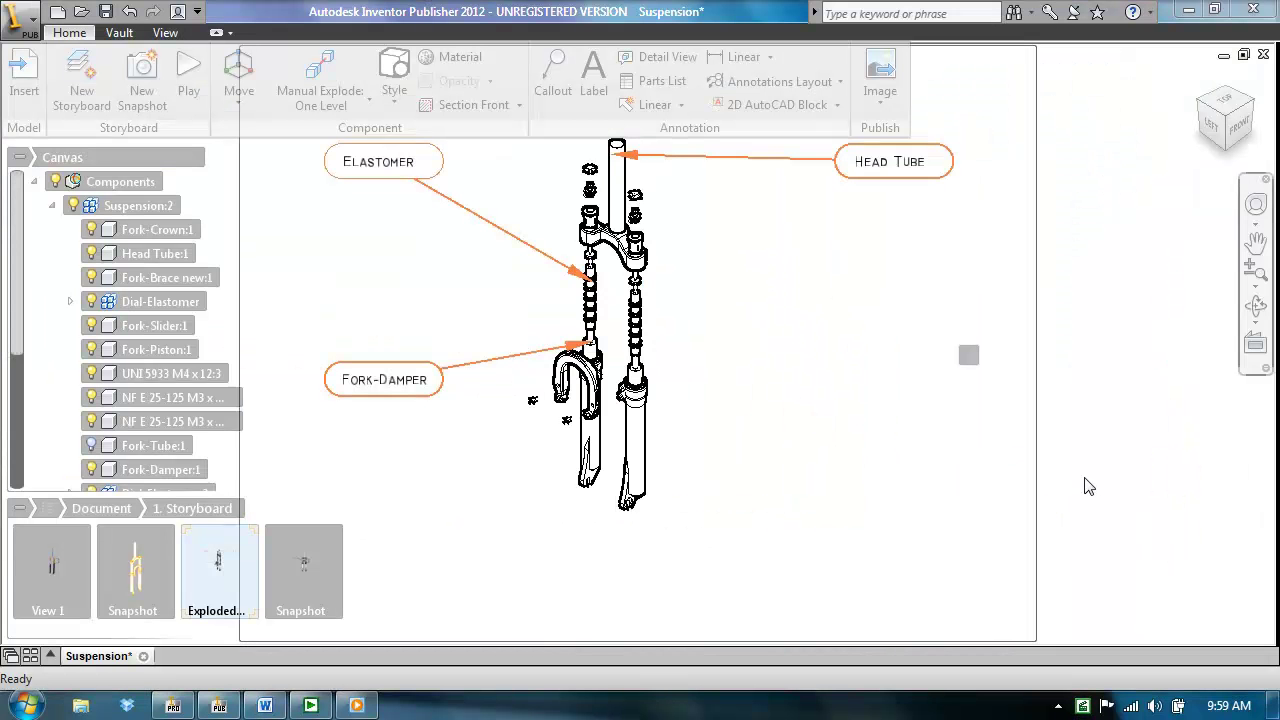
Step: Create a parts list for Suspension:1 in the exploded snapshot with Create Auto Balloon turned off
{"action": "left_click", "coordinate": [652, 82]}
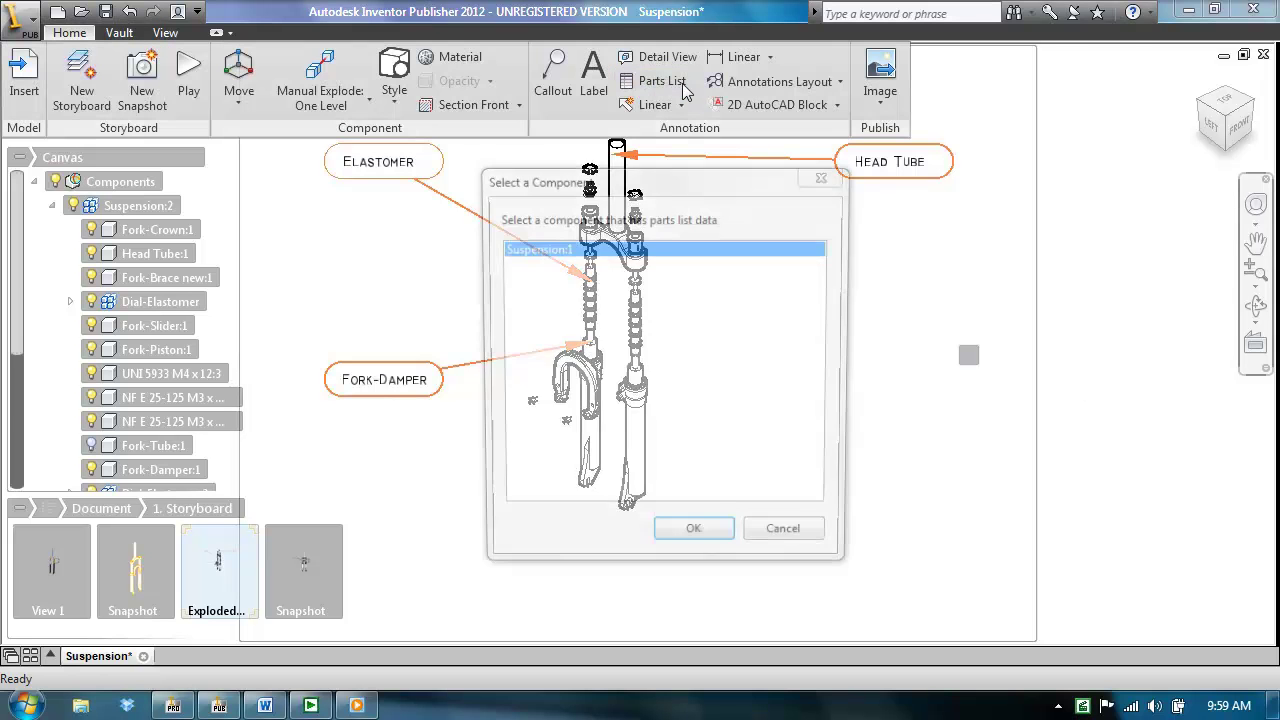
{"action": "left_click", "coordinate": [695, 541]}
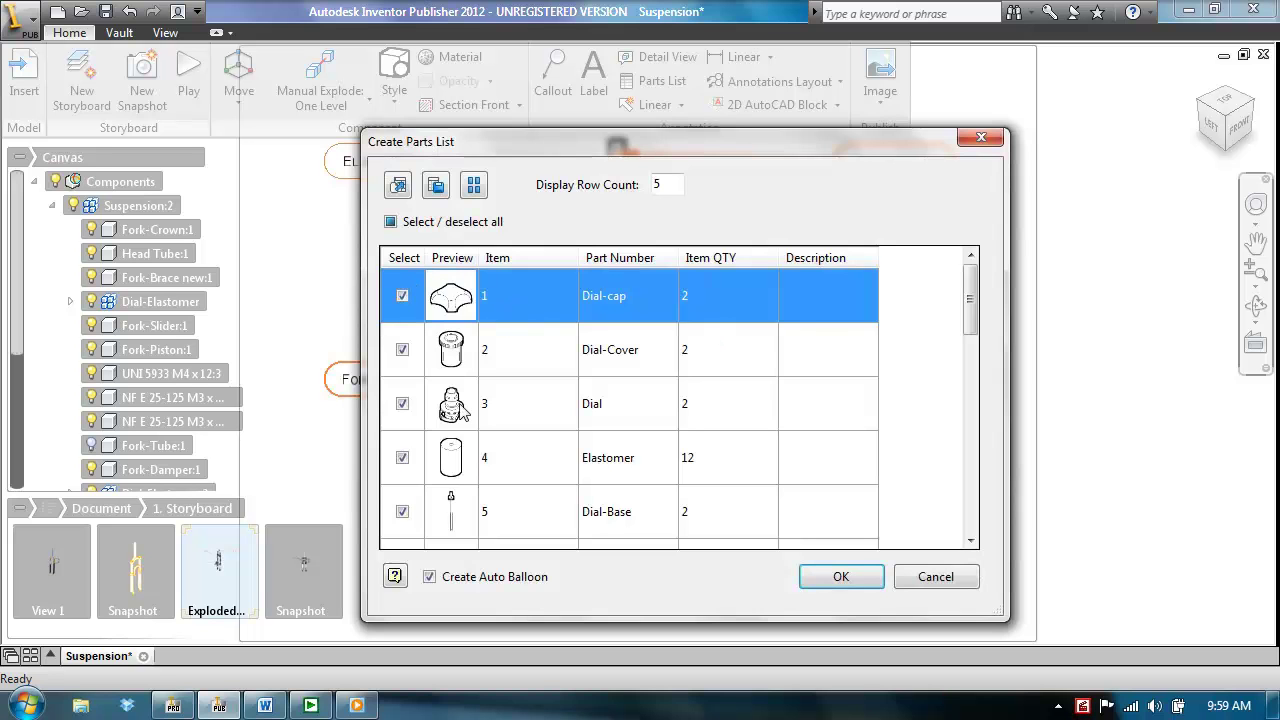
{"action": "left_click_drag", "start_coordinate": [969, 300], "coordinate": [974, 518]}
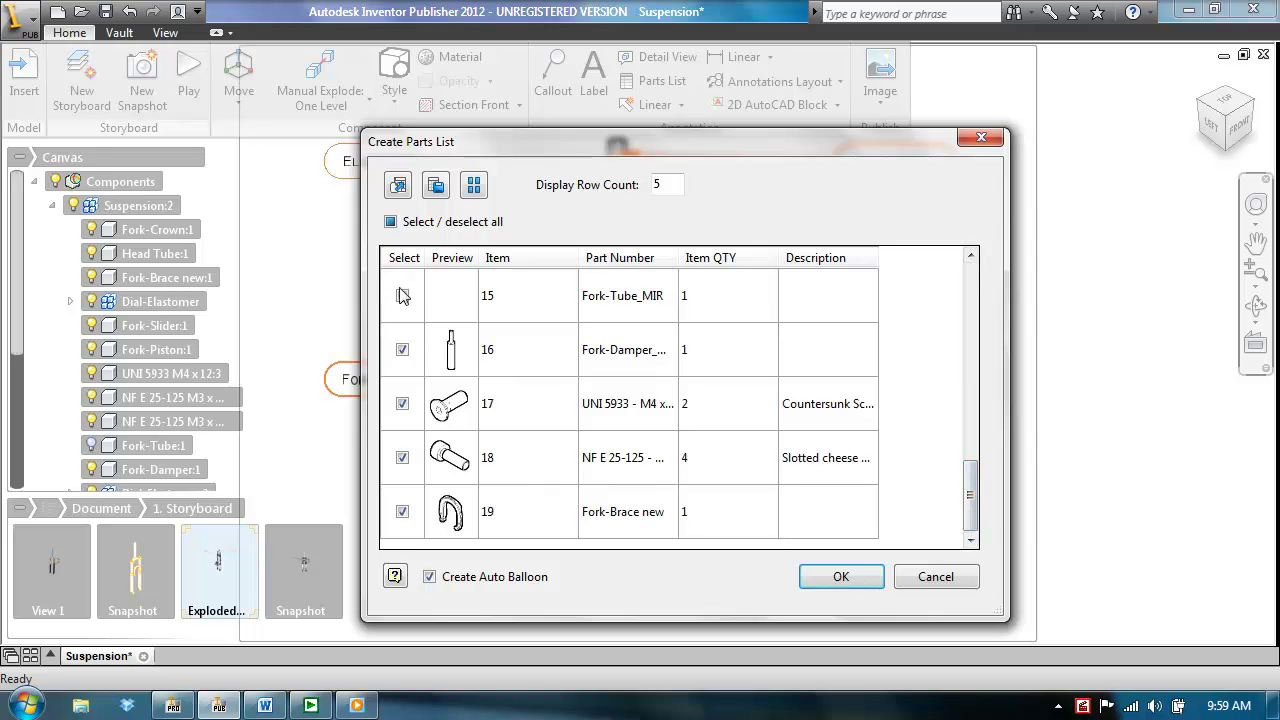
{"action": "left_click", "coordinate": [398, 185]}
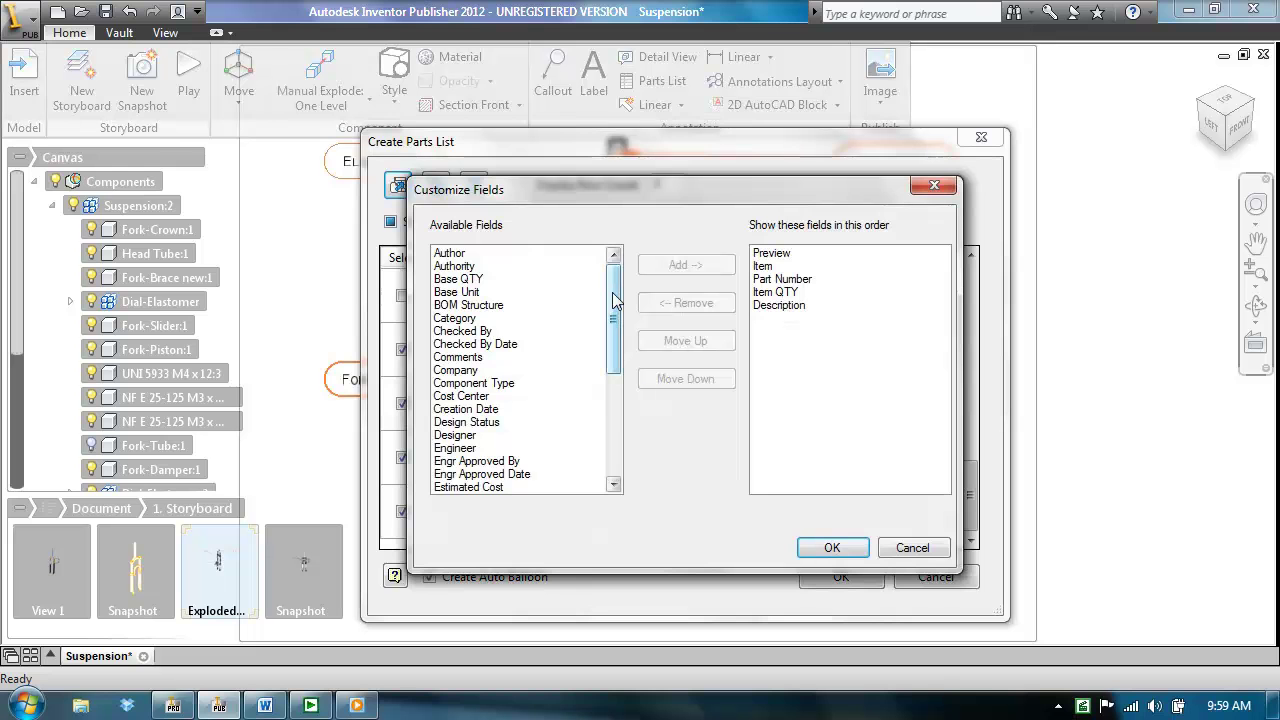
{"action": "scroll", "coordinate": [616, 335], "scroll_direction": "down", "scroll_amount": 2}
{"action": "scroll", "coordinate": [616, 345], "scroll_direction": "down", "scroll_amount": 3}
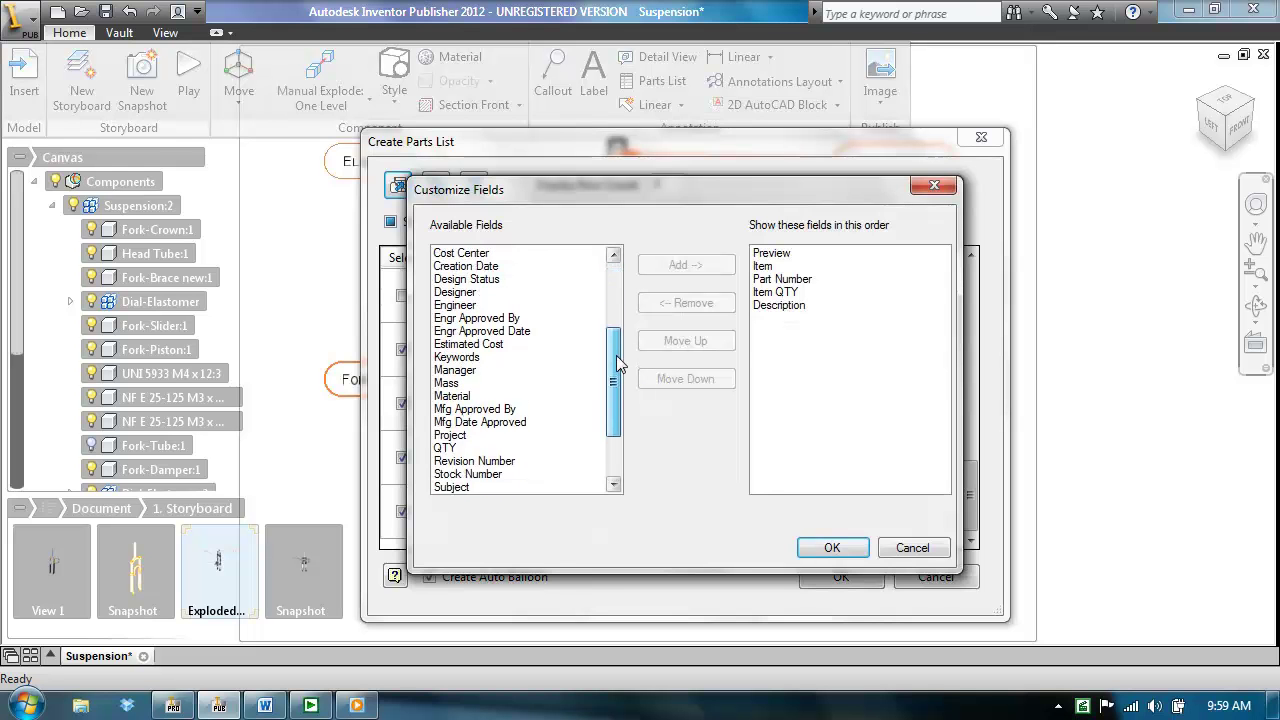
{"action": "left_click", "coordinate": [934, 186]}
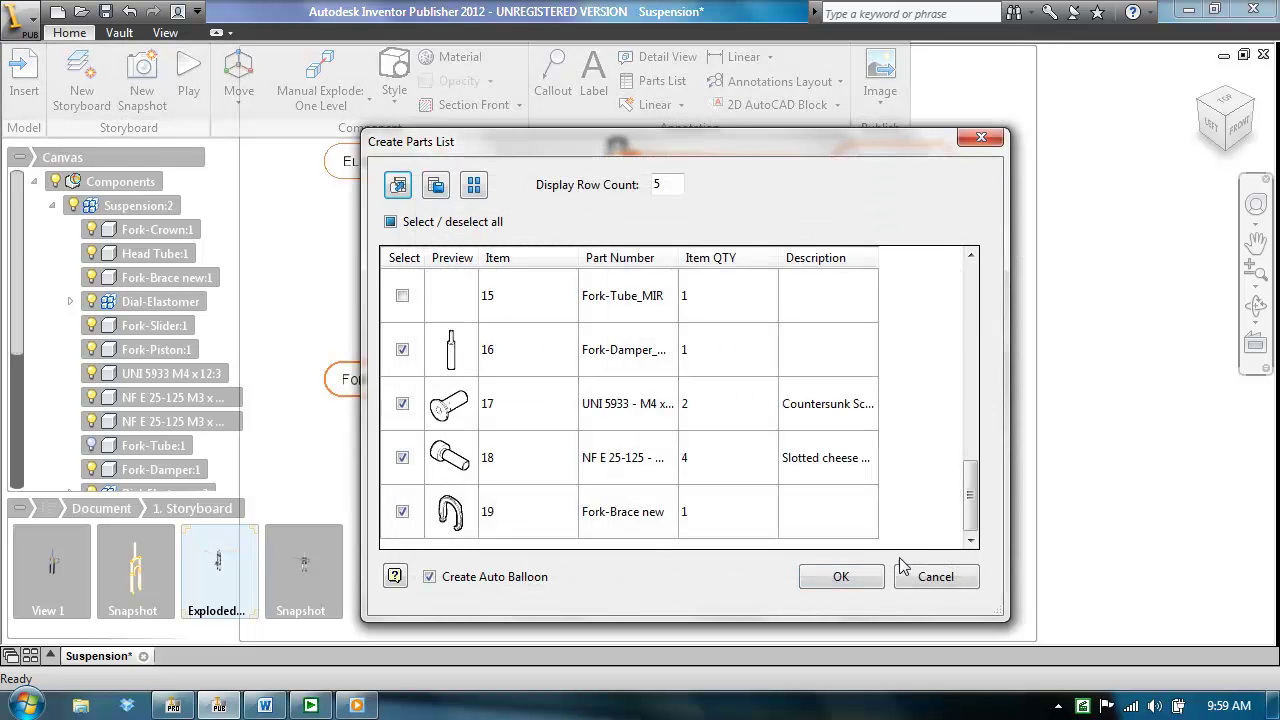
{"action": "left_click", "coordinate": [480, 578]}
{"action": "left_click", "coordinate": [840, 577]}
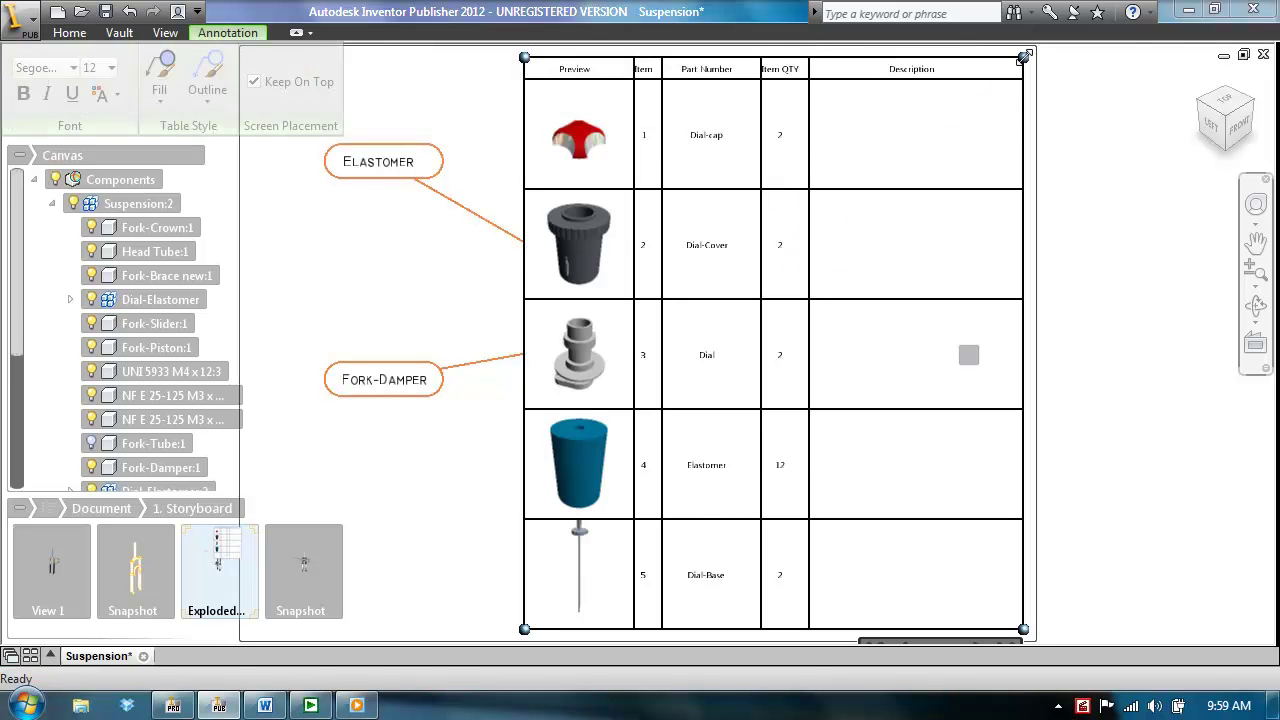
Step: Shrink the parts list table and place it in the lower-right corner of the publish area, clear of the exploded fork
{"action": "left_click_drag", "start_coordinate": [1024, 57], "coordinate": [860, 360]}
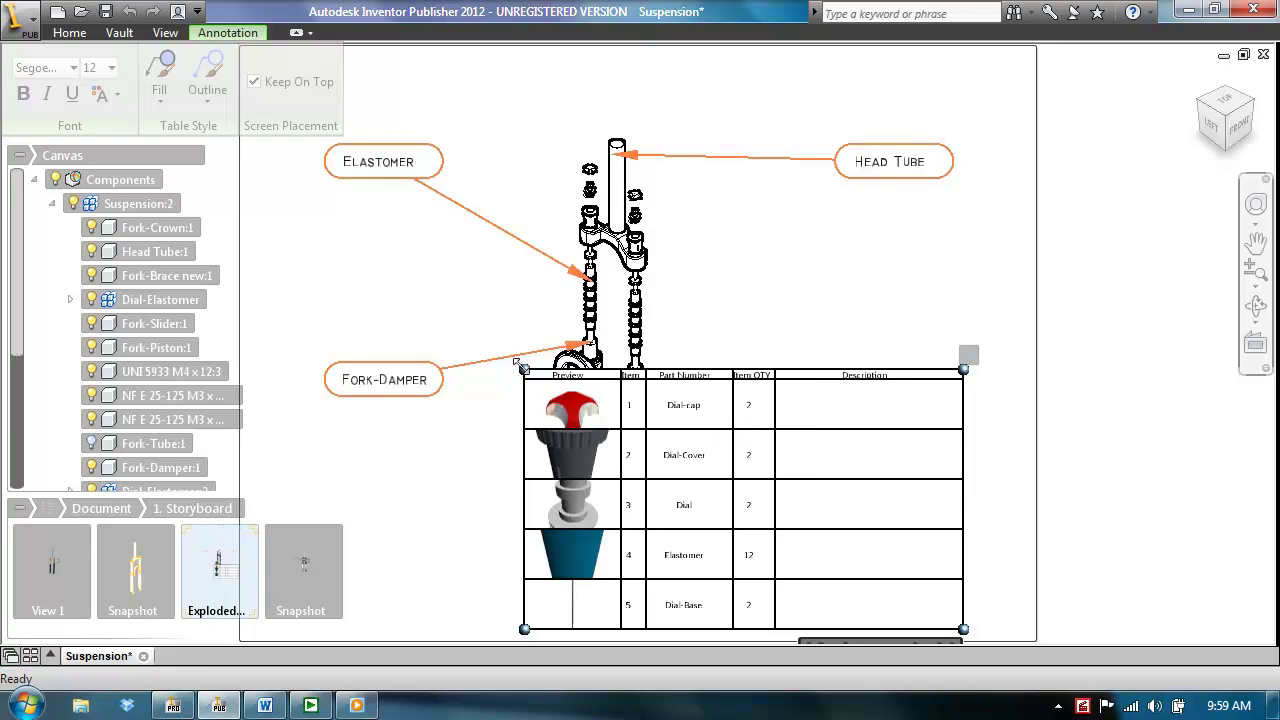
{"action": "left_click_drag", "start_coordinate": [520, 366], "coordinate": [576, 368]}
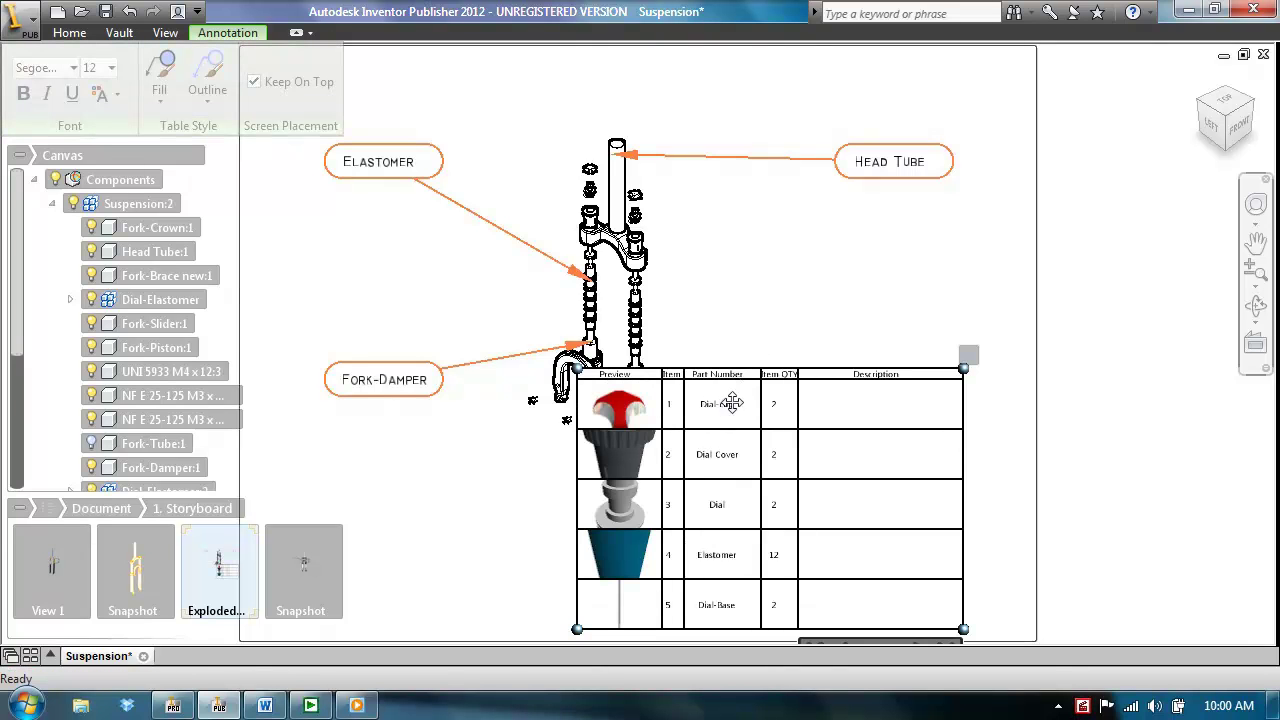
{"action": "left_click_drag", "start_coordinate": [733, 402], "coordinate": [795, 404]}
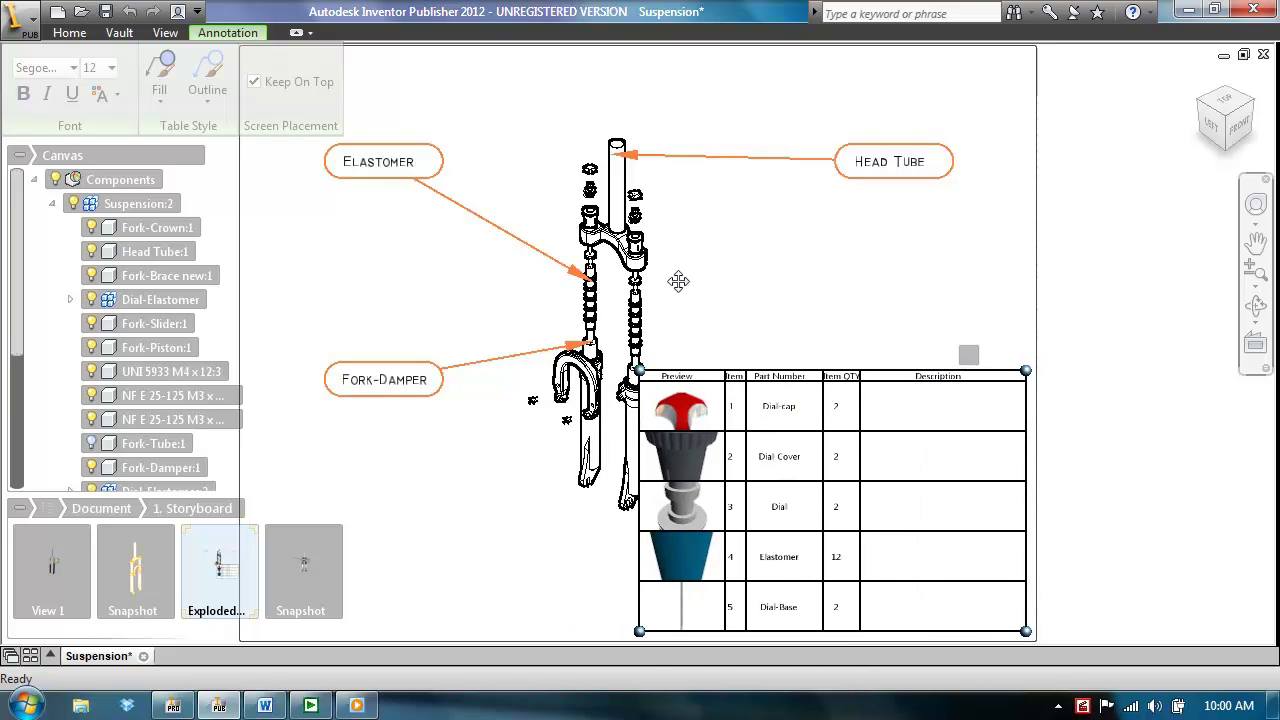
{"action": "left_click", "coordinate": [700, 258]}
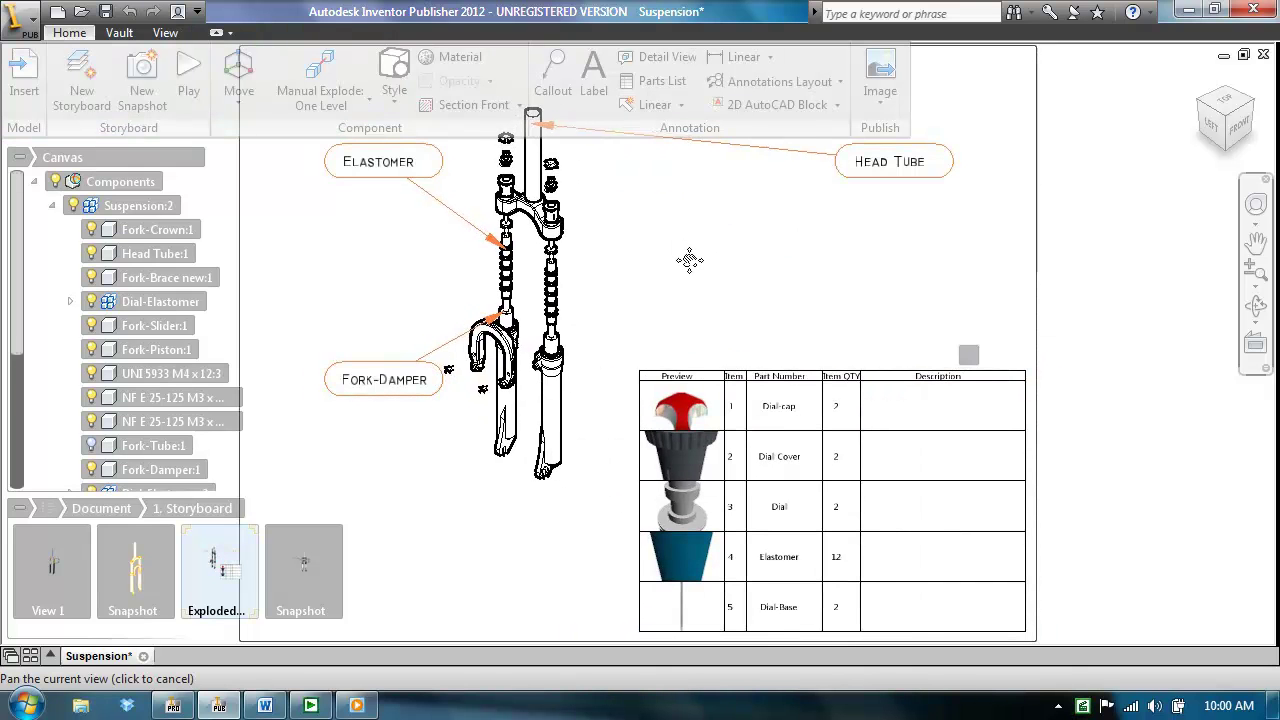
{"action": "middle_click_drag", "start_coordinate": [689, 260], "coordinate": [711, 277]}
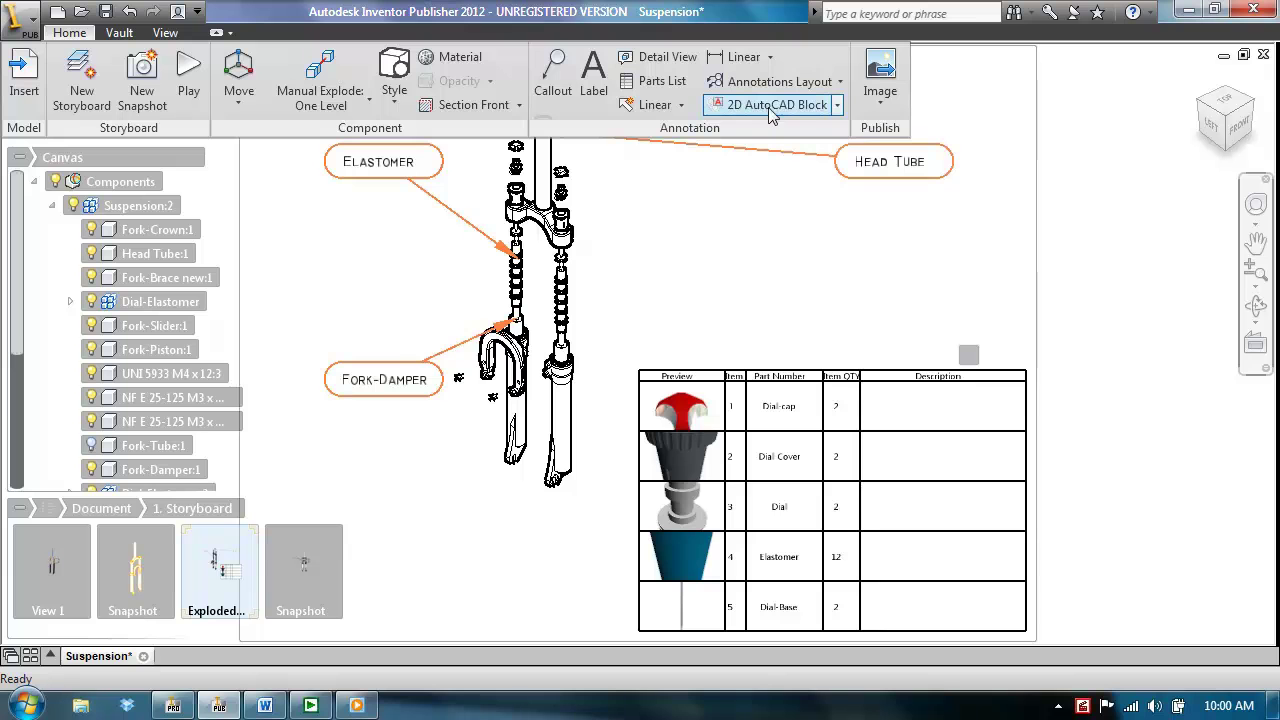
Step: Insert the Arrow block from the Blocks AutoCAD drawing on the Desktop, placing it just left of the fork's elastomer stack
{"action": "left_click", "coordinate": [772, 115]}
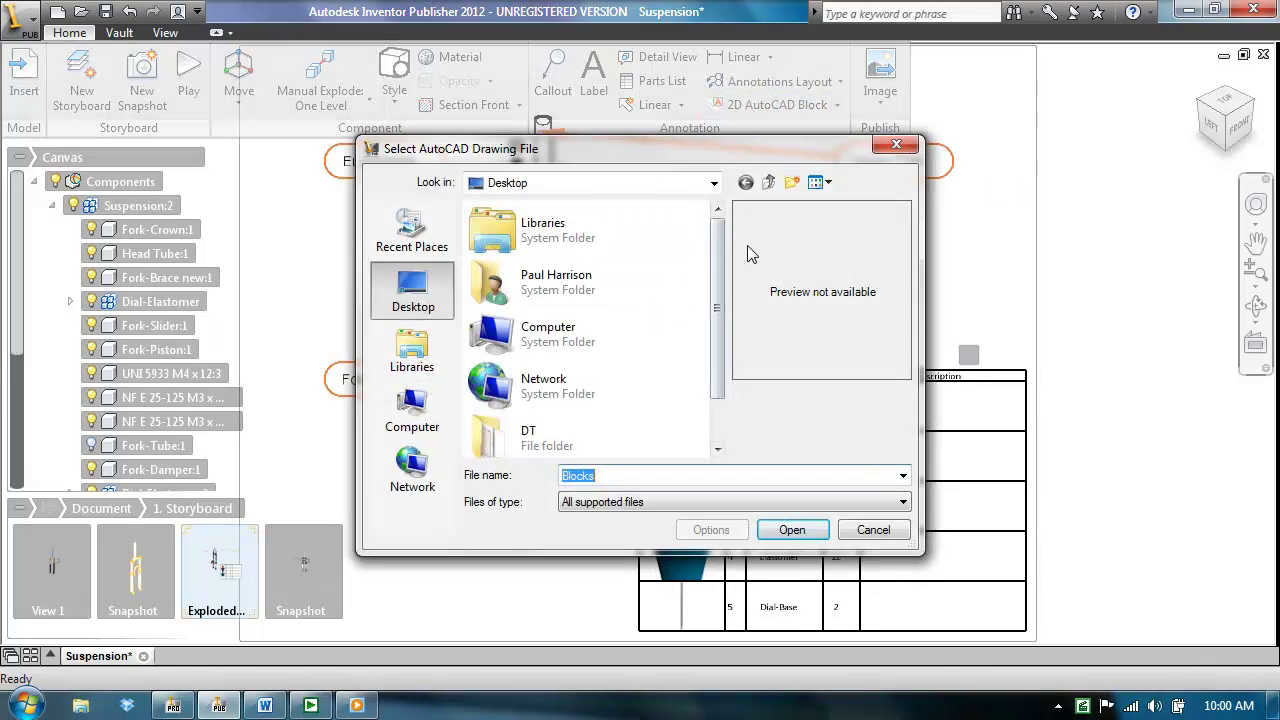
{"action": "left_click_drag", "start_coordinate": [723, 246], "coordinate": [723, 290]}
{"action": "left_click", "coordinate": [545, 438]}
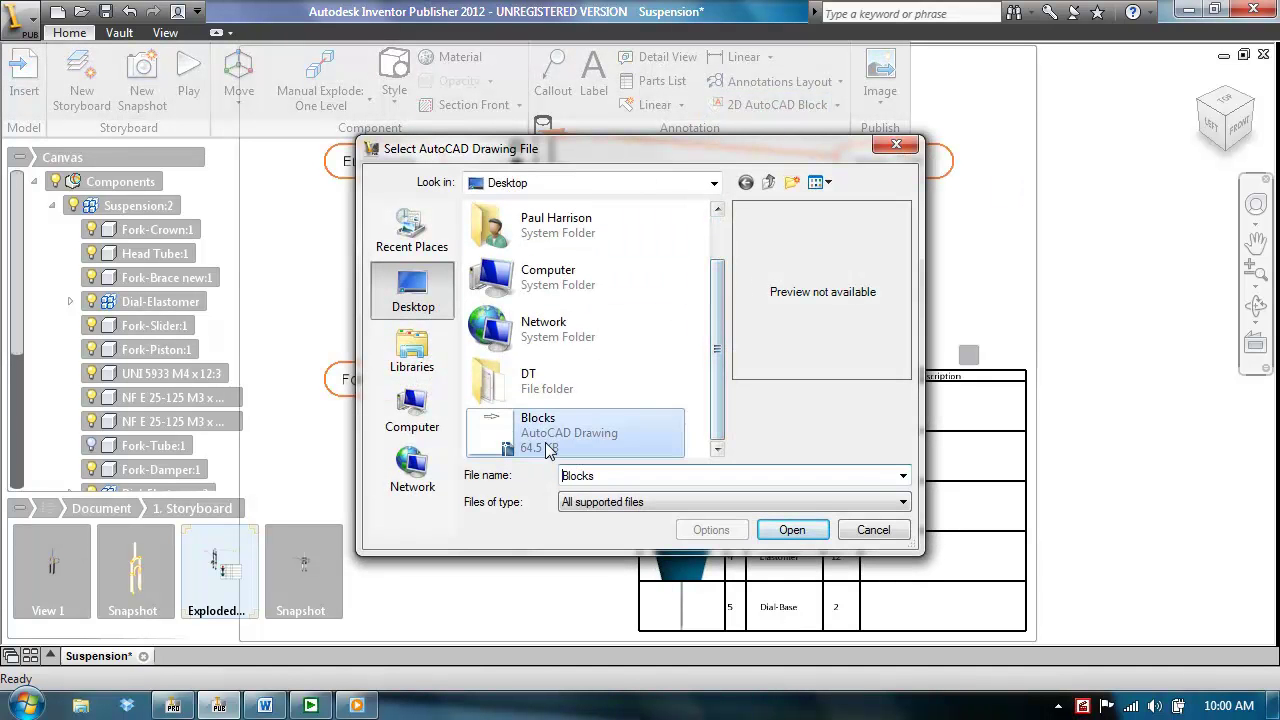
{"action": "left_click", "coordinate": [792, 536]}
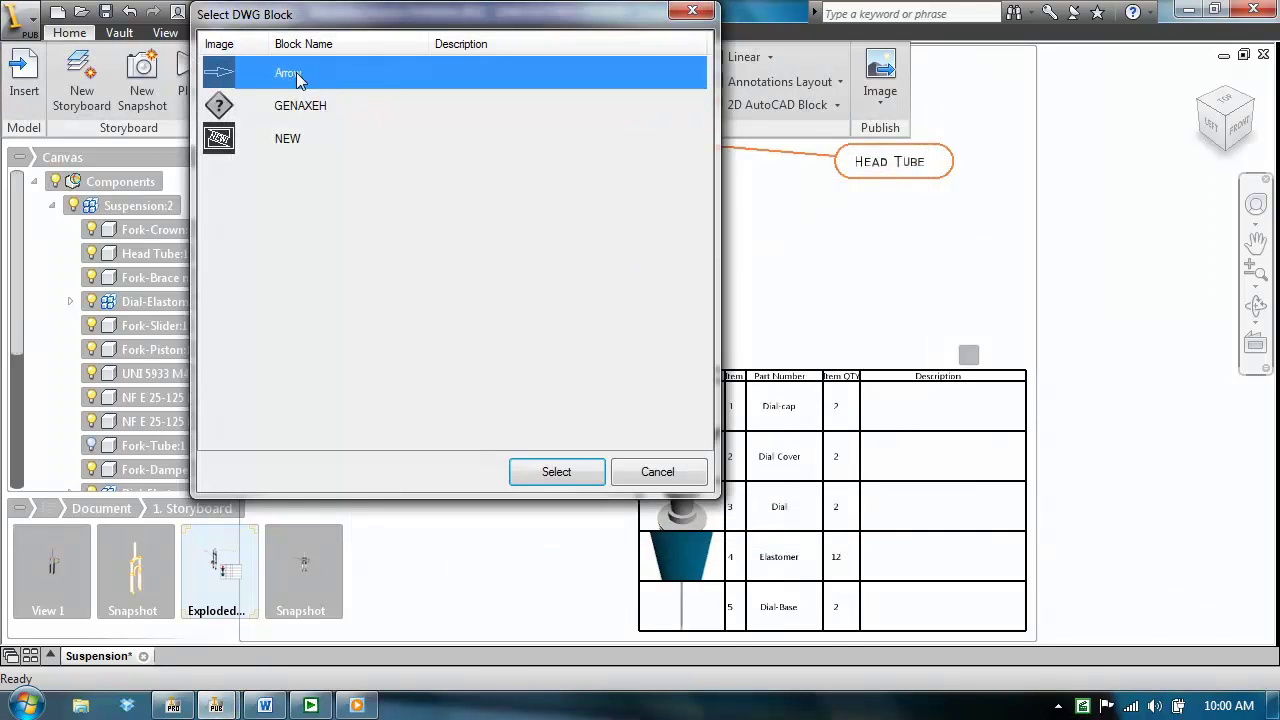
{"action": "left_click", "coordinate": [559, 473]}
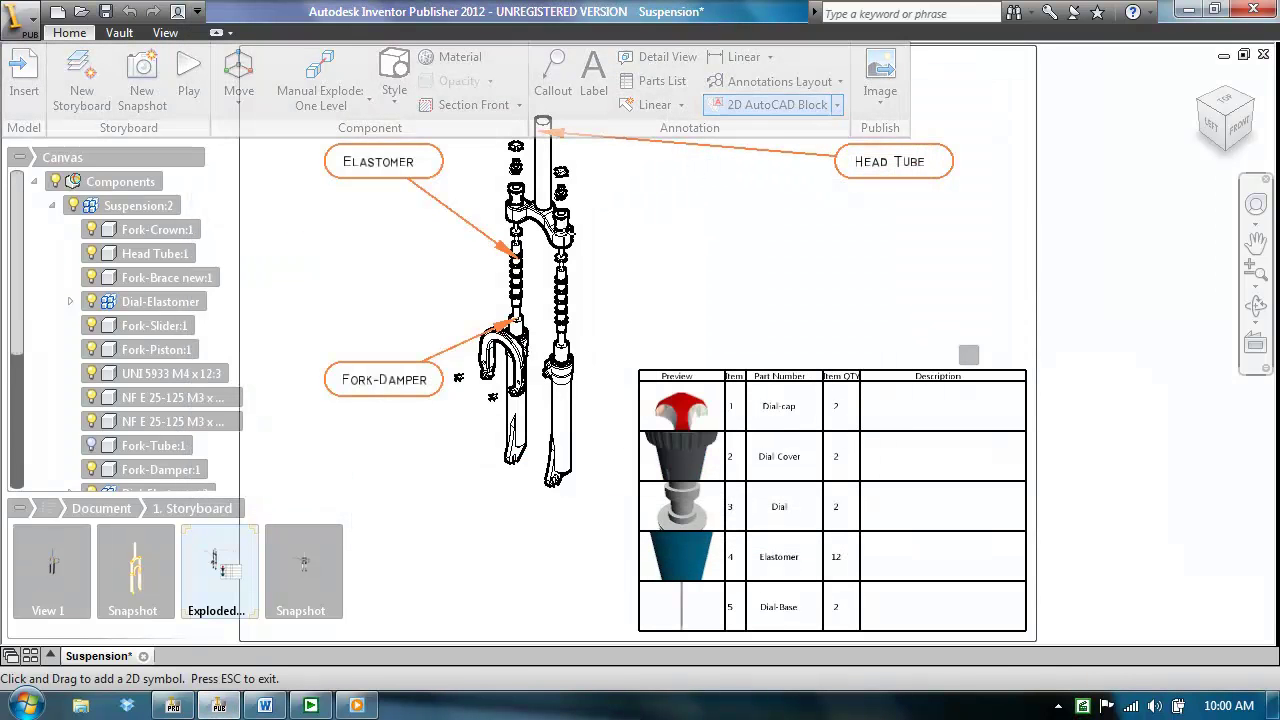
{"action": "left_click_drag", "start_coordinate": [471, 270], "coordinate": [477, 278]}
{"action": "key", "text": "Escape"}
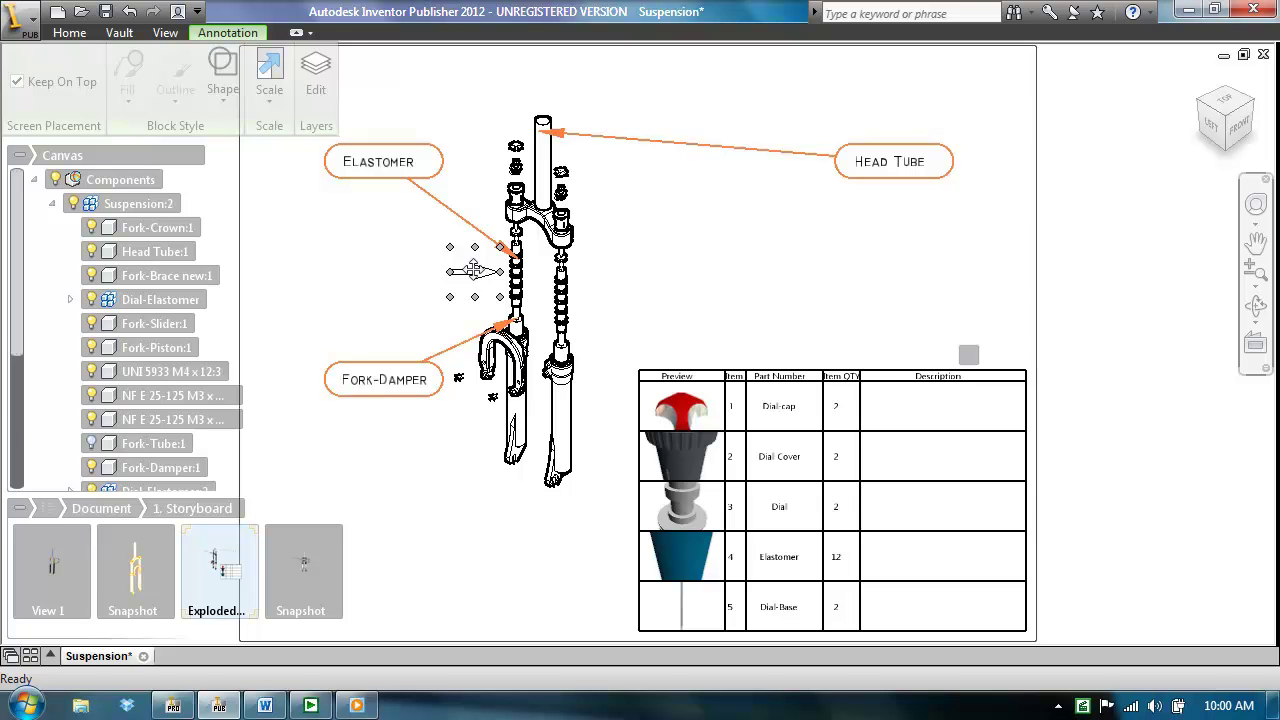
Step: Raise the viewport fidelity to its midpoint and, with the fork crown in close-up, to its maximum
{"action": "left_click", "coordinate": [70, 33]}
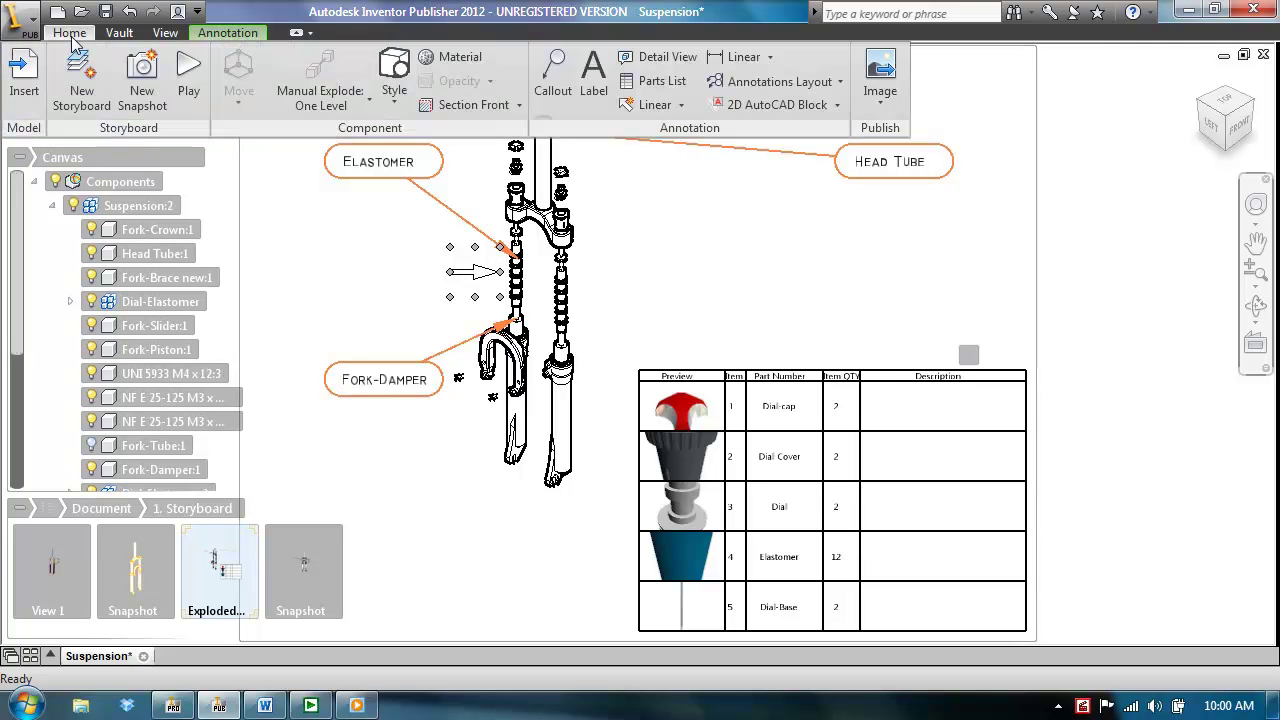
{"action": "left_click", "coordinate": [165, 33]}
{"action": "left_click", "coordinate": [335, 249]}
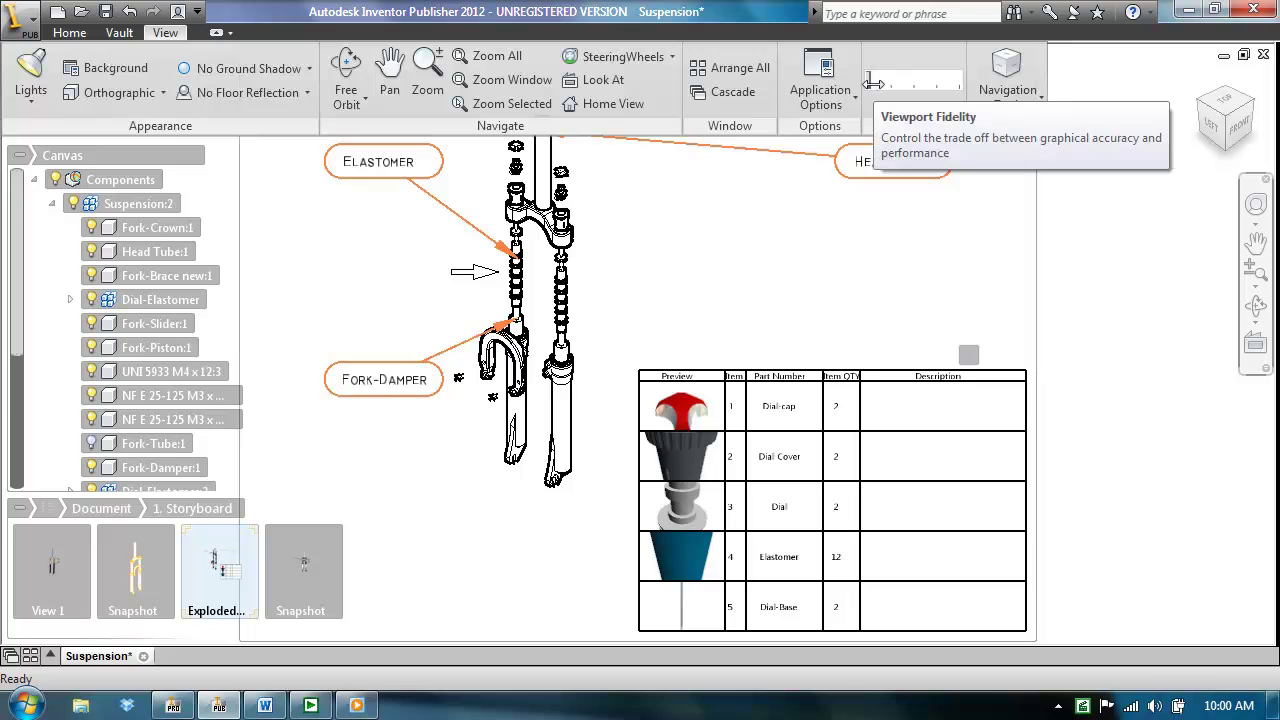
{"action": "left_click_drag", "start_coordinate": [873, 82], "coordinate": [928, 86]}
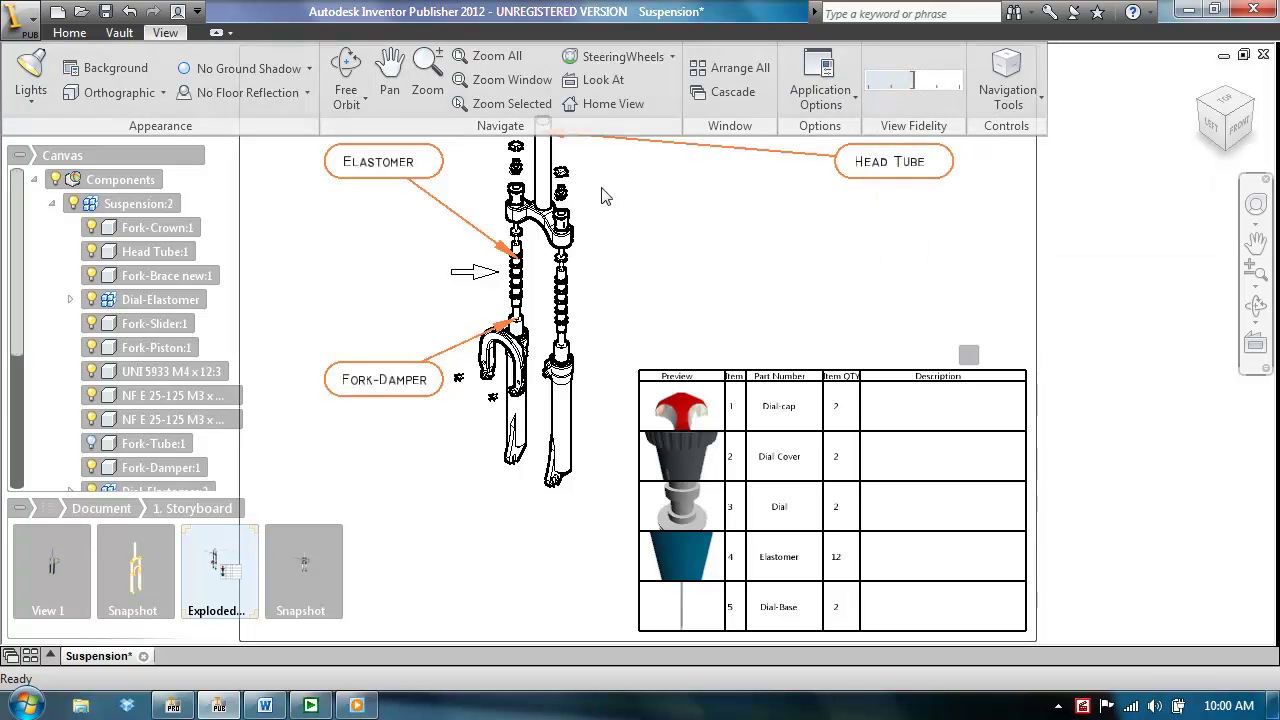
{"action": "middle_click_drag", "start_coordinate": [608, 194], "coordinate": [590, 295]}
{"action": "scroll", "coordinate": [564, 290], "scroll_direction": "up", "scroll_amount": 5}
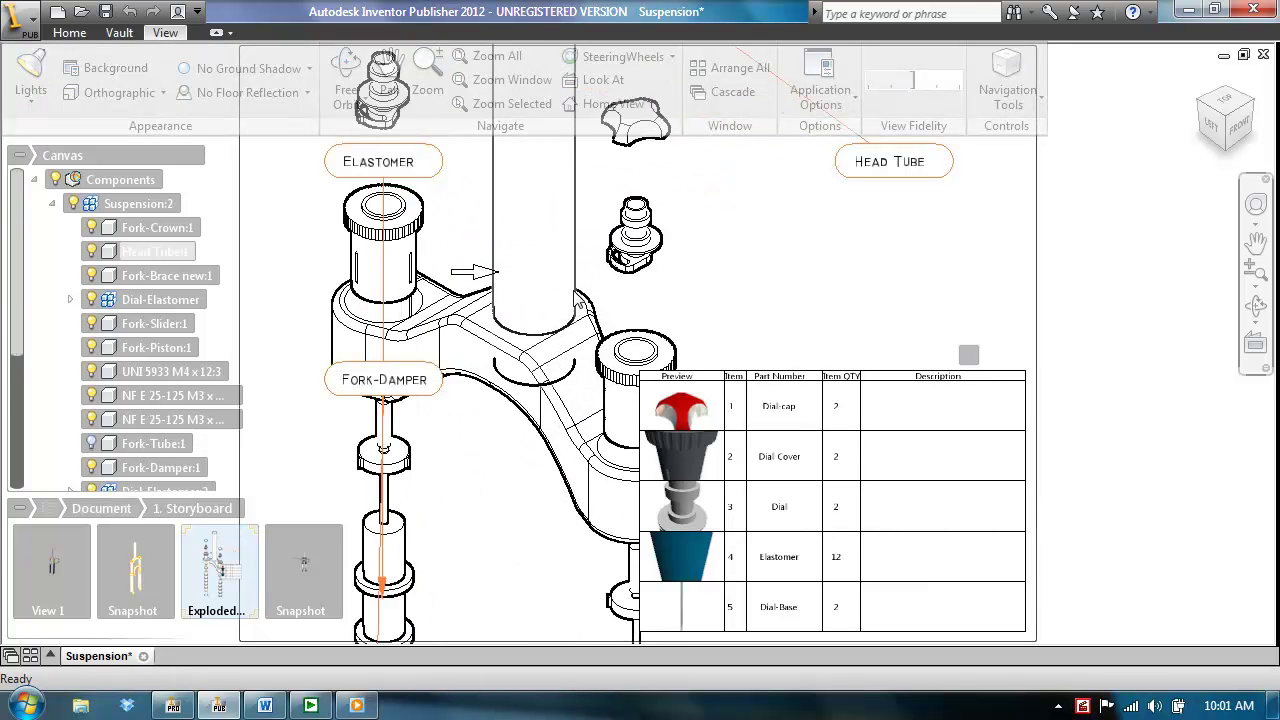
{"action": "left_click_drag", "start_coordinate": [933, 84], "coordinate": [953, 69]}
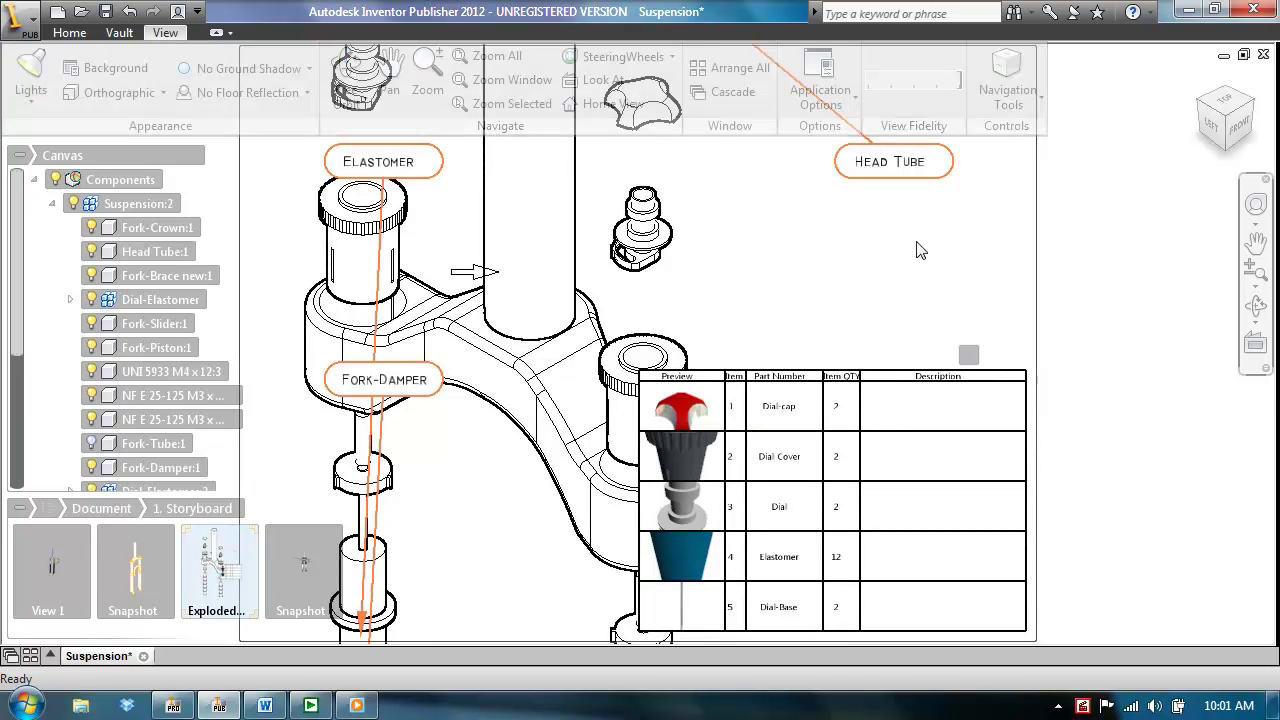